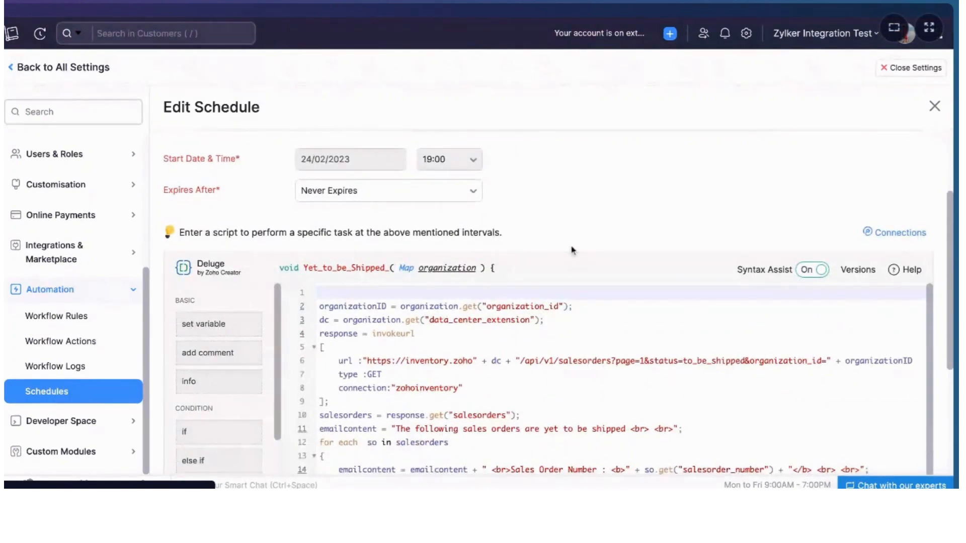
Review the Deluge script of the Yet_to_be_Shipped schedule and close the editor without saving
scroll(571, 250, "down", 2)
scroll(622, 346, "down", 2)
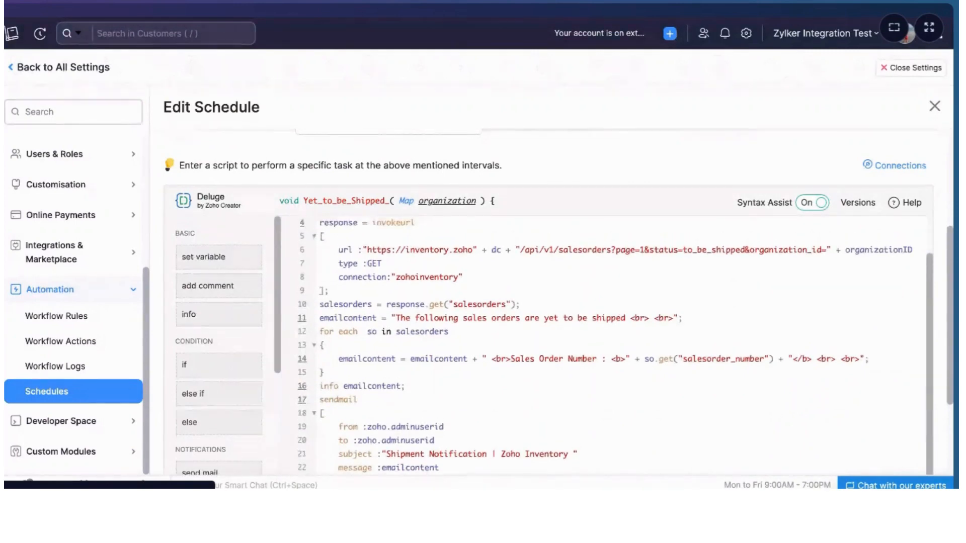
scroll(562, 252, "up", 5)
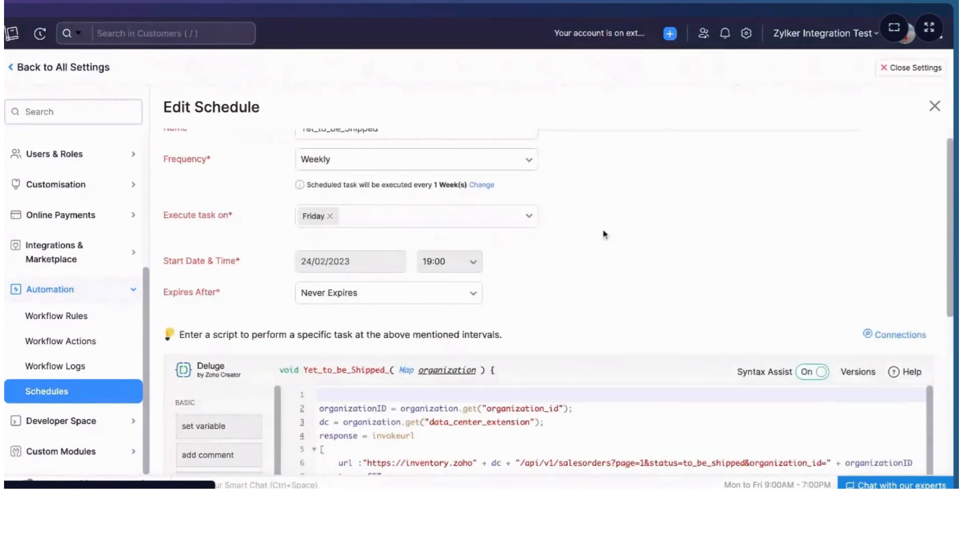
scroll(604, 234, "down", 4)
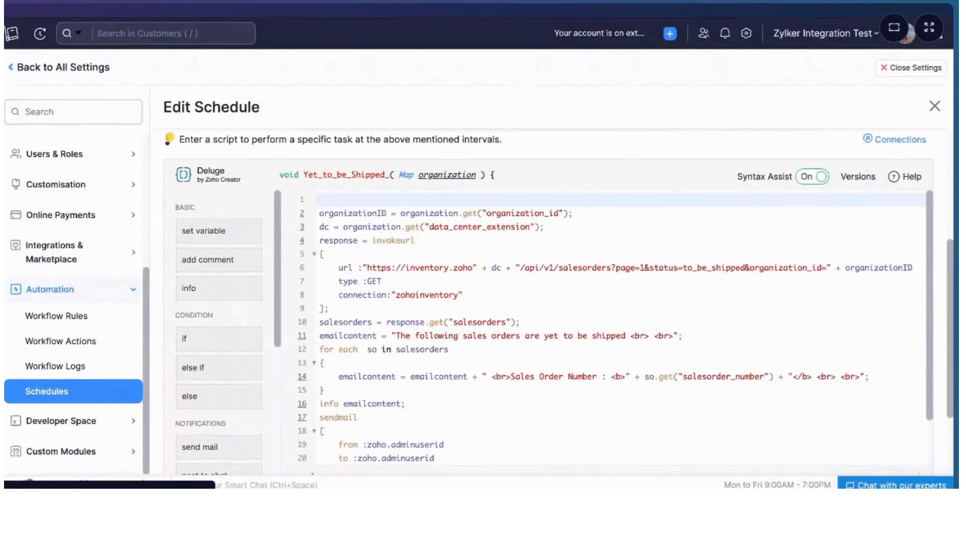
scroll(616, 328, "down", 1)
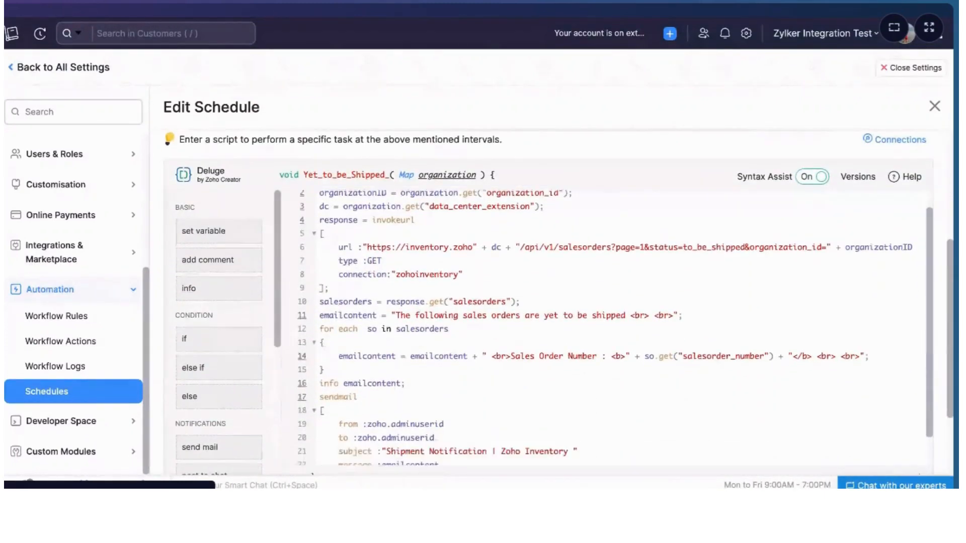
scroll(616, 328, "down", 1)
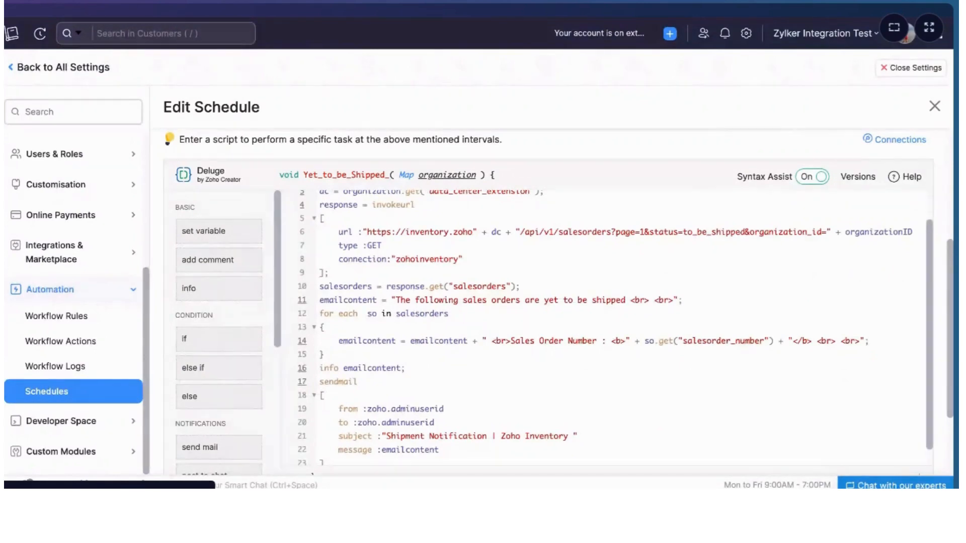
scroll(543, 253, "up", 2)
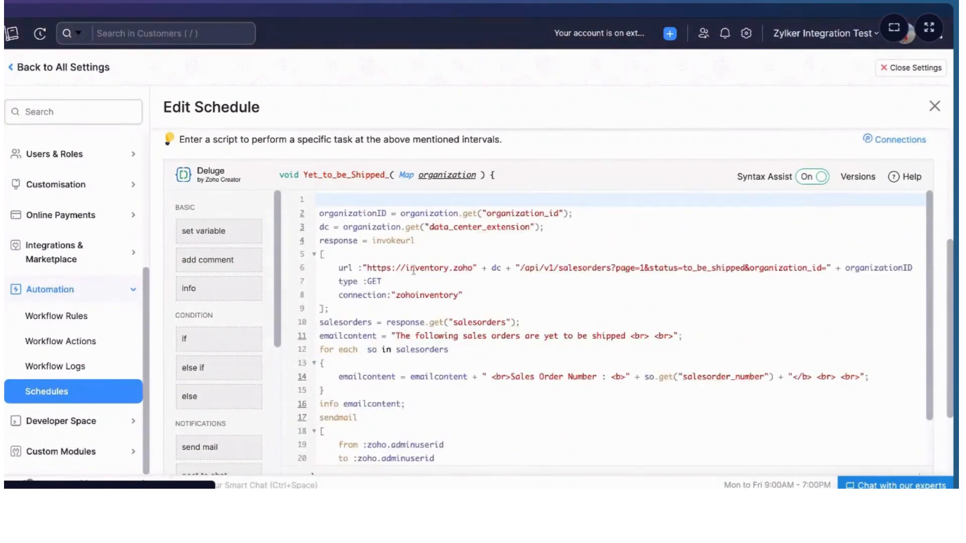
double_click(562, 269)
scroll(488, 330, "down", 1)
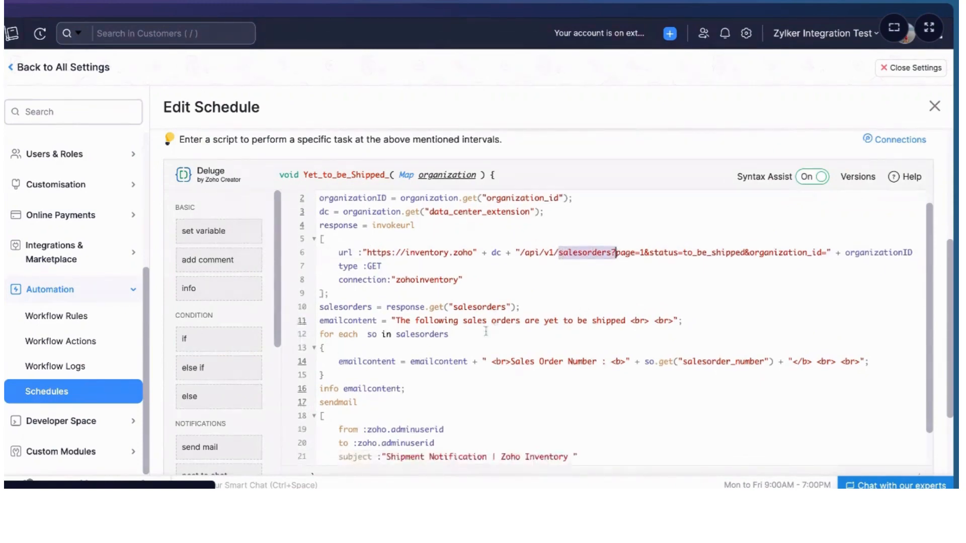
scroll(448, 379, "down", 2)
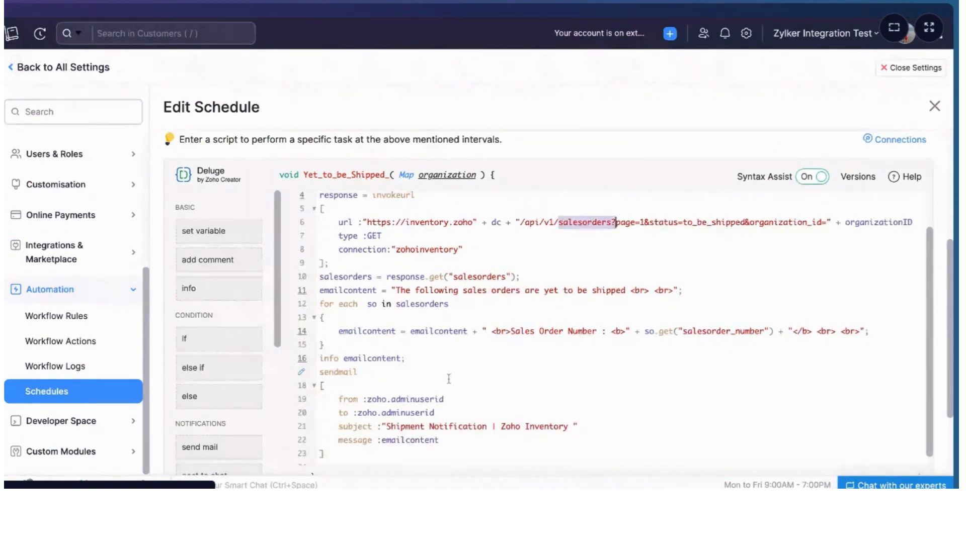
scroll(448, 379, "down", 1)
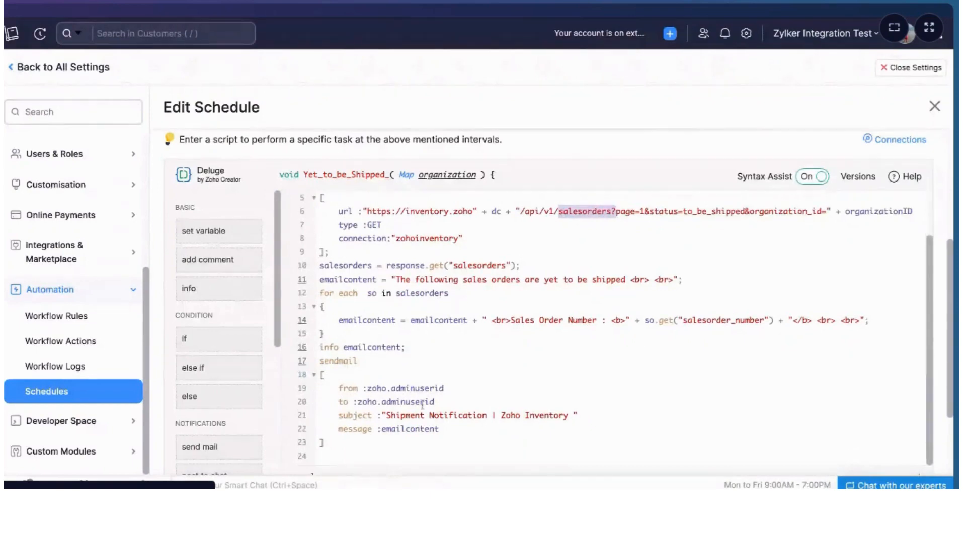
scroll(418, 403, "down", 1)
scroll(417, 403, "down", 3)
scroll(418, 402, "up", 8)
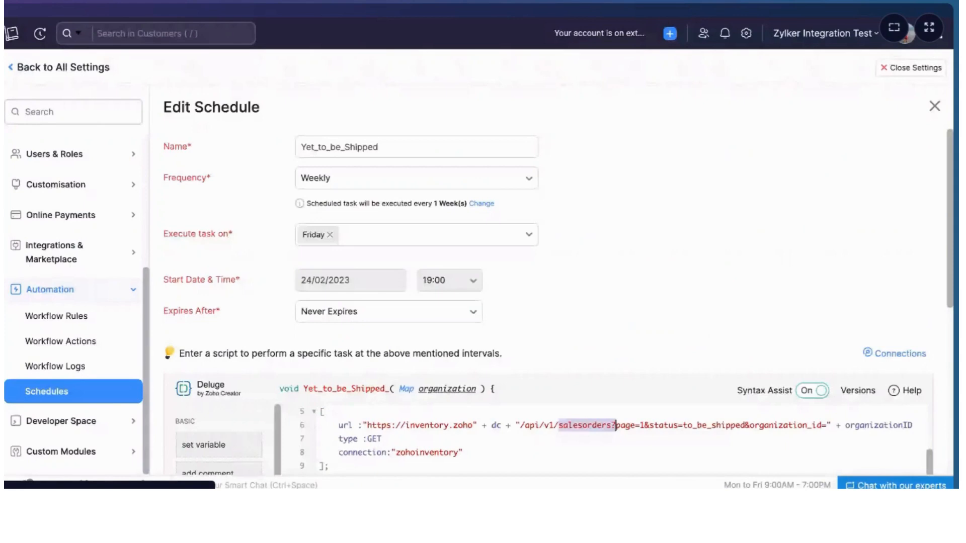
scroll(616, 425, "down", 5)
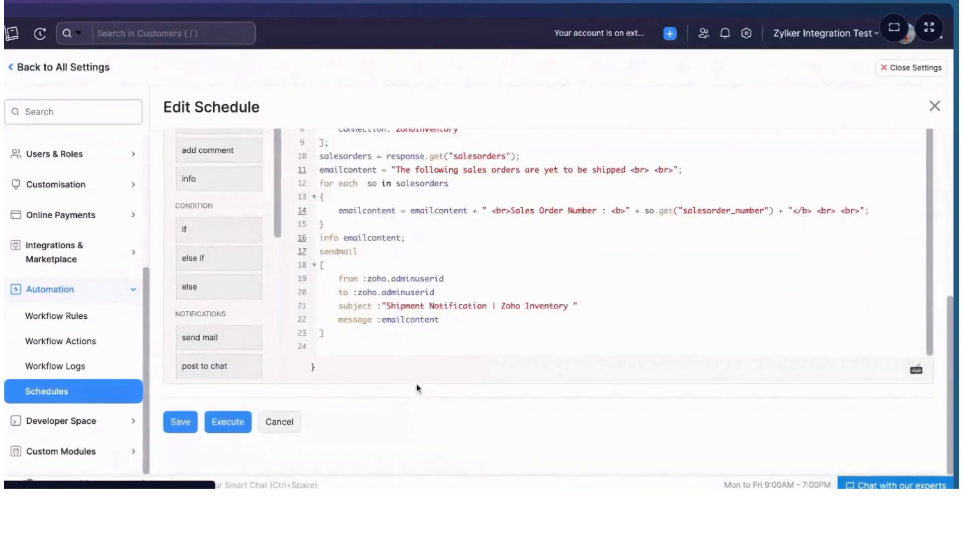
left_click(282, 423)
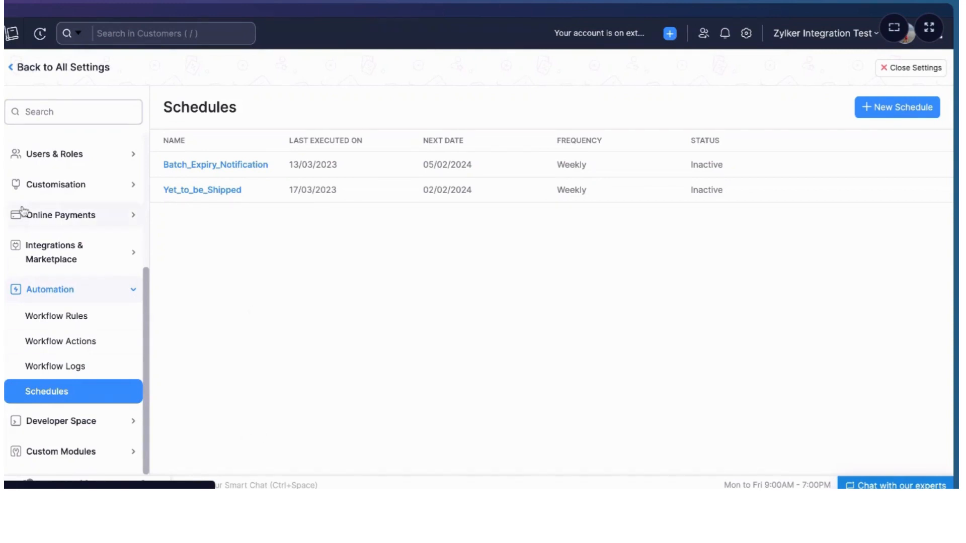
Open the Custom Buttons settings for Sales Orders and briefly open a new custom button form
scroll(79, 193, "up", 1)
scroll(79, 193, "up", 4)
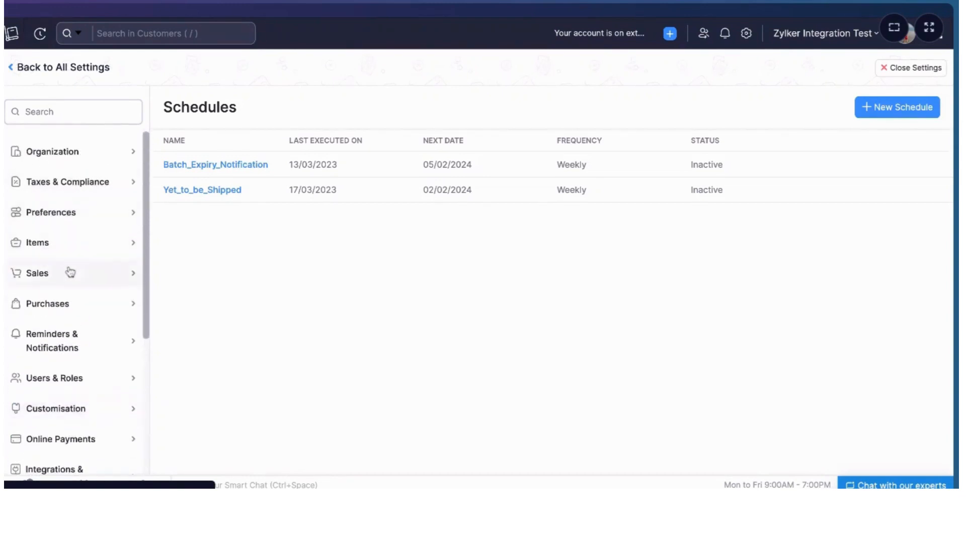
left_click(70, 272)
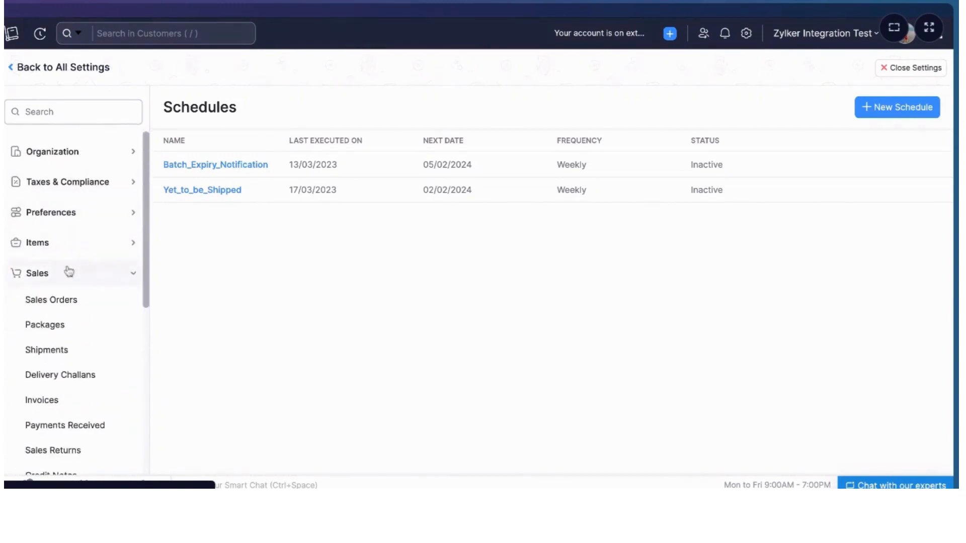
left_click(70, 301)
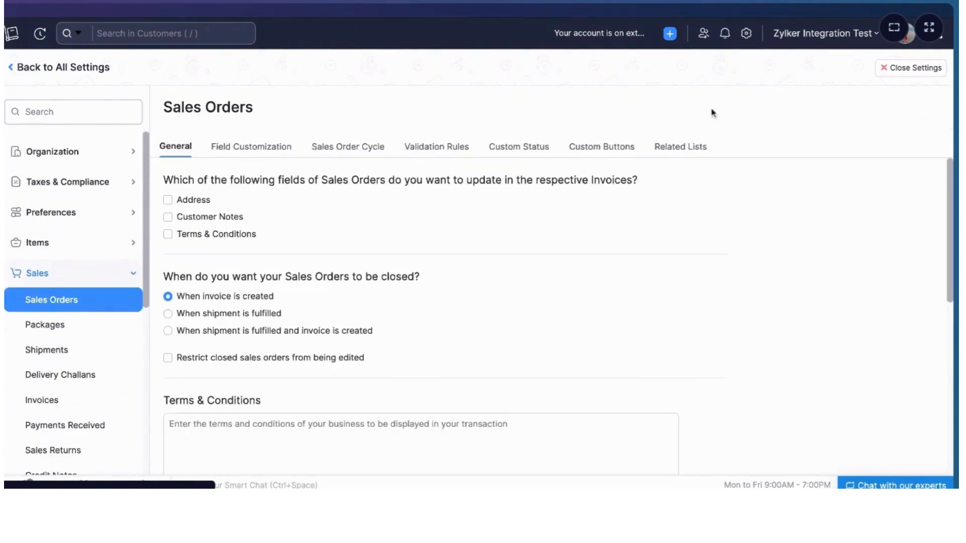
left_click(608, 150)
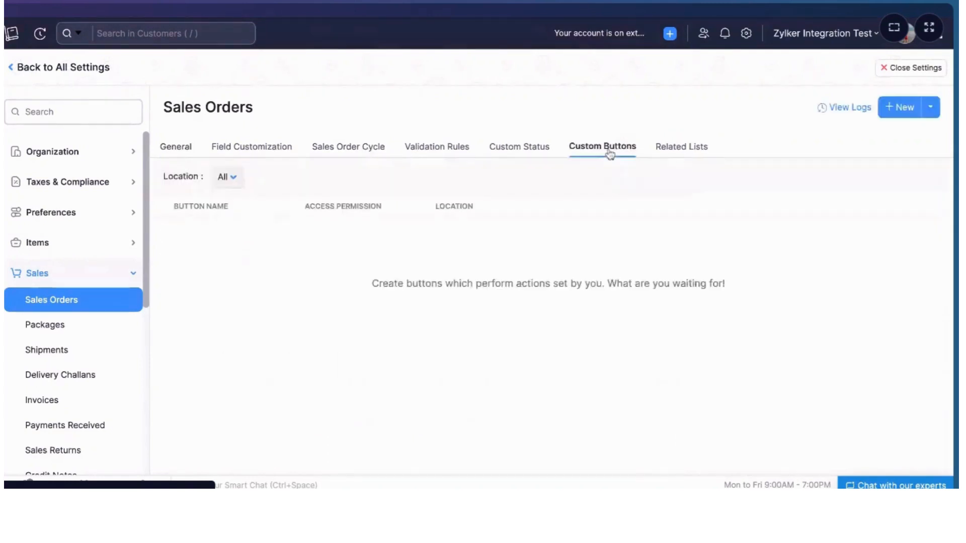
left_click(896, 111)
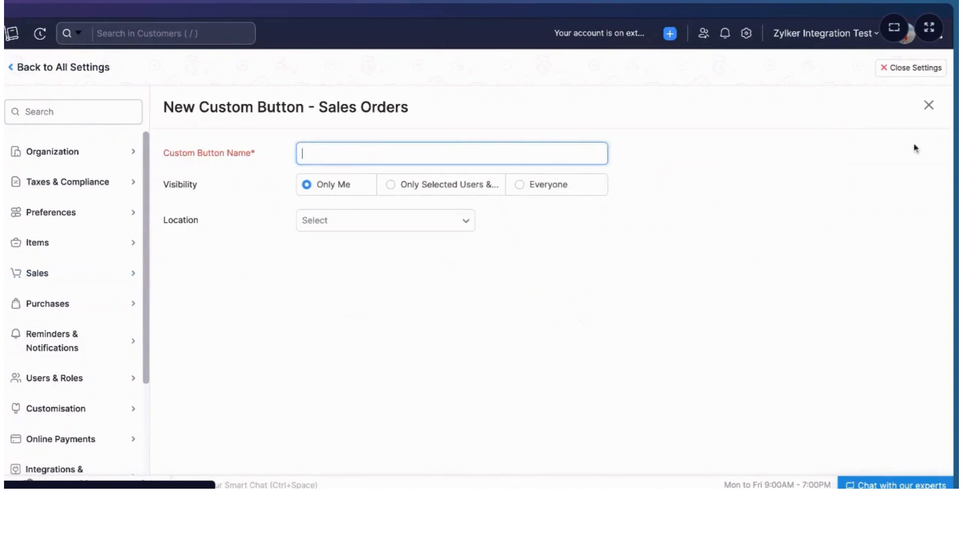
left_click(929, 106)
Open the Apply Discount custom button under Invoices to view its script, then close it
left_click(76, 402)
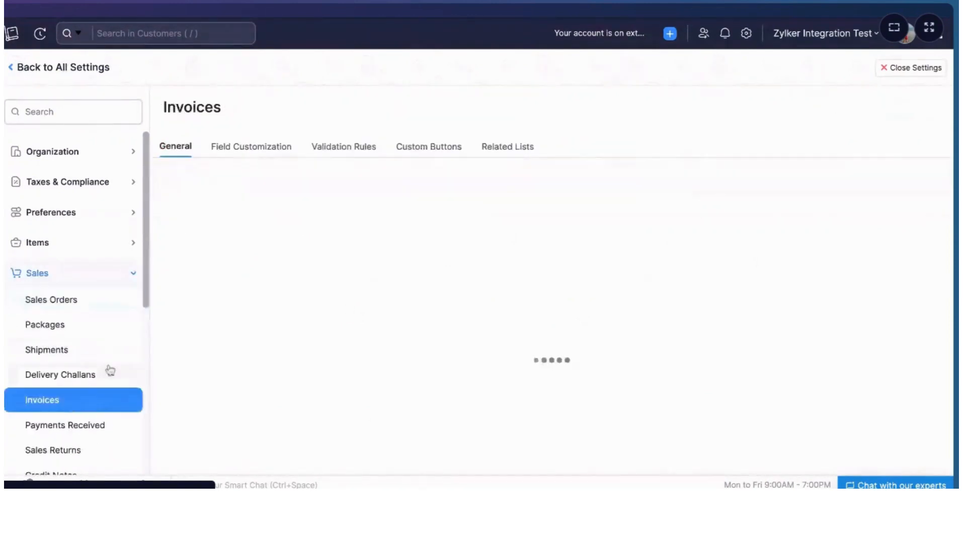
left_click(431, 147)
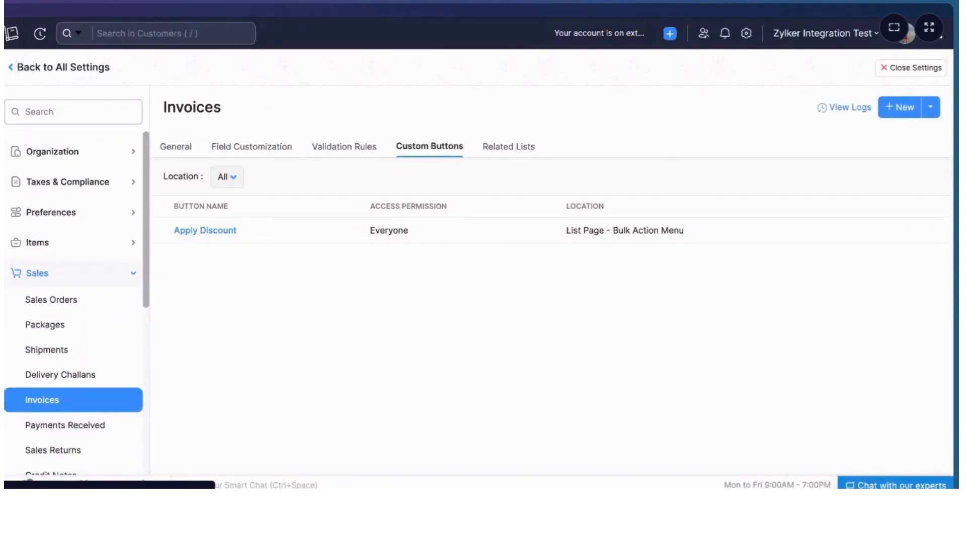
left_click(226, 233)
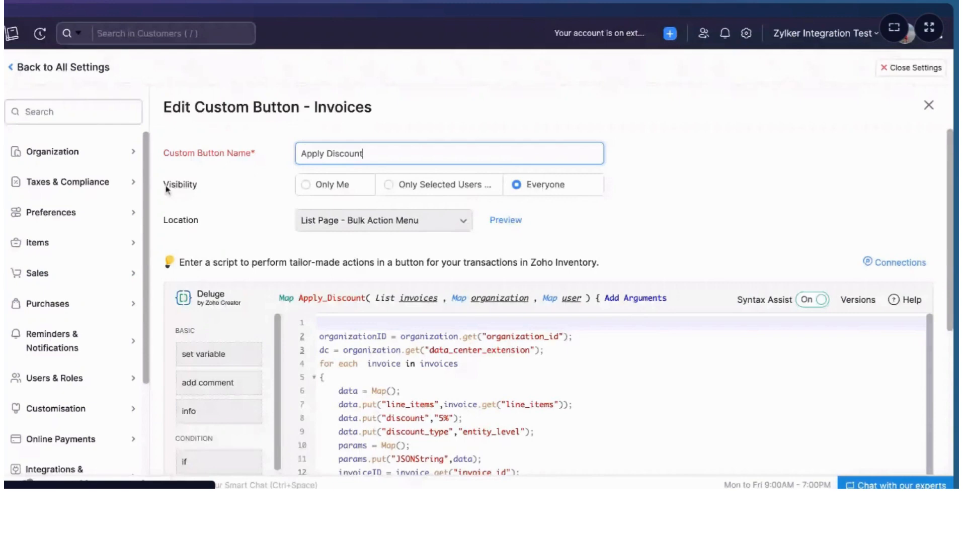
left_click(929, 104)
Start a new Invoices custom button and set its location to Details Page Menu
left_click(902, 108)
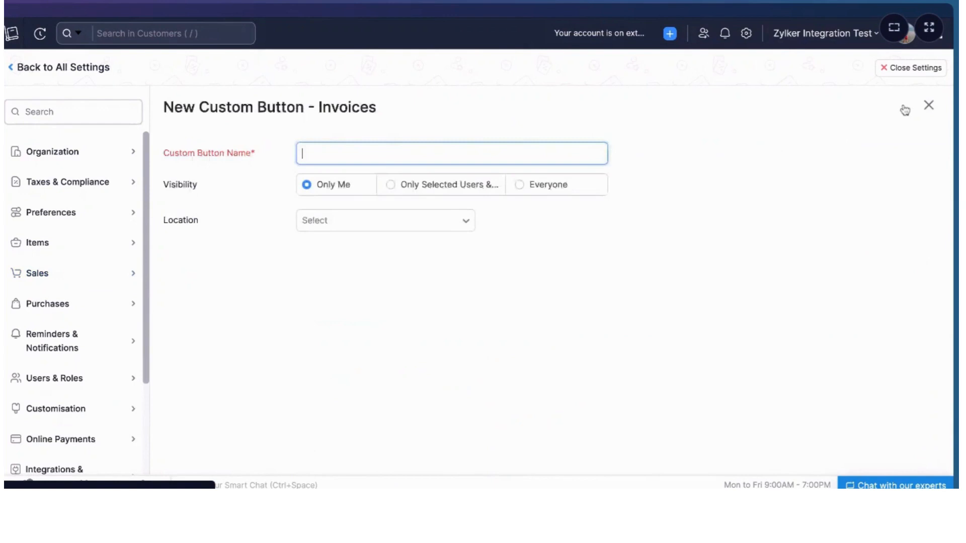
left_click(445, 223)
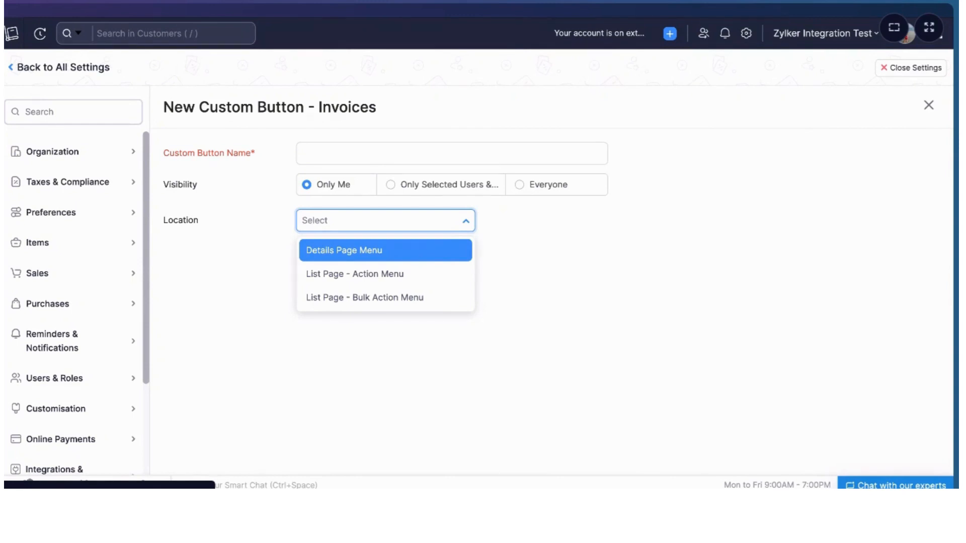
left_click(340, 261)
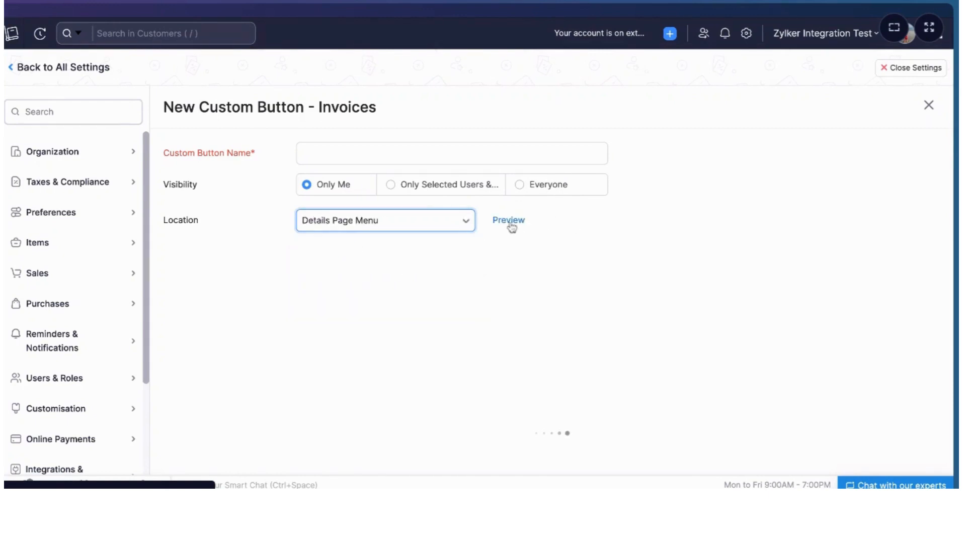
mouse_move(513, 227)
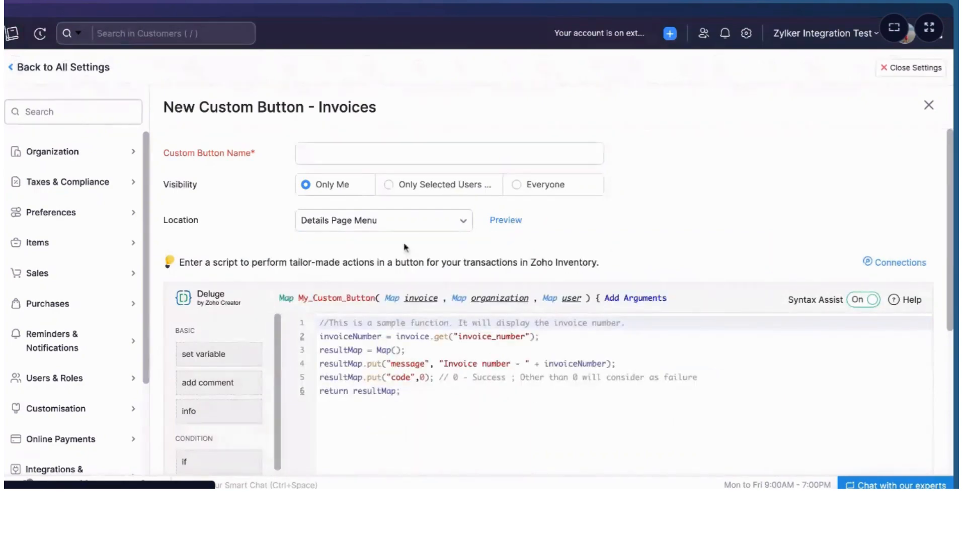
Change the button location to List Page - Action Menu, accepting the script reset
left_click(402, 220)
left_click(375, 280)
left_click(335, 95)
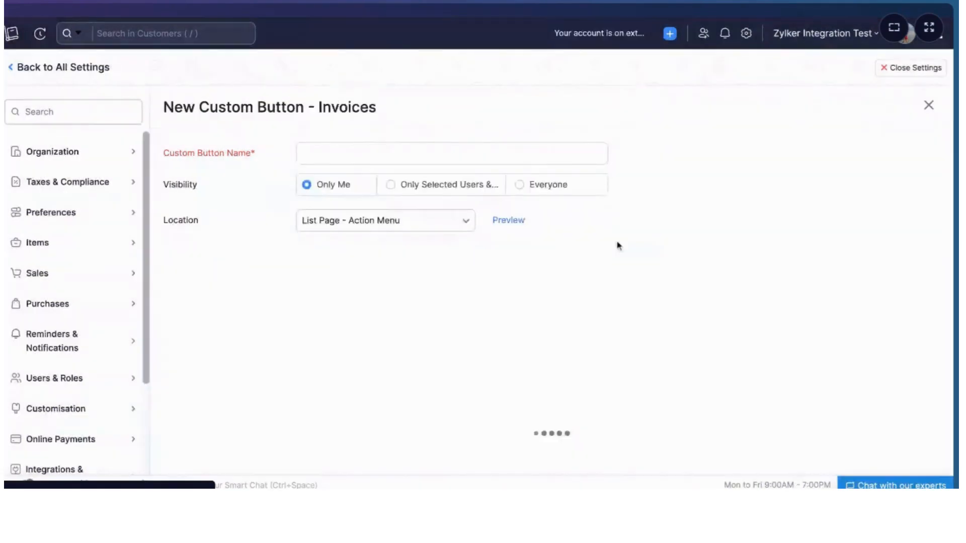
mouse_move(518, 225)
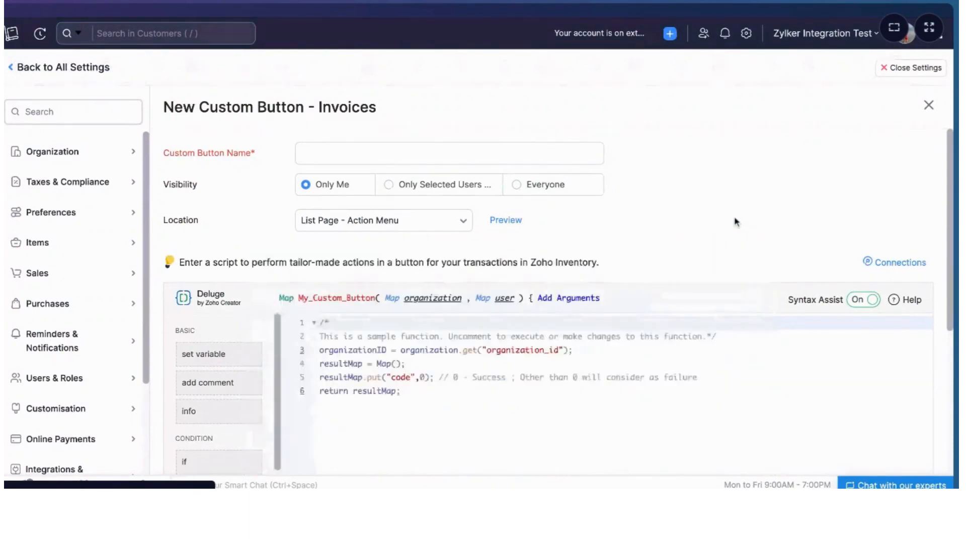
Preview the button placement and switch the location back to Details Page Menu, accepting the reset
left_click(425, 220)
left_click(587, 218)
left_click(446, 220)
left_click(367, 249)
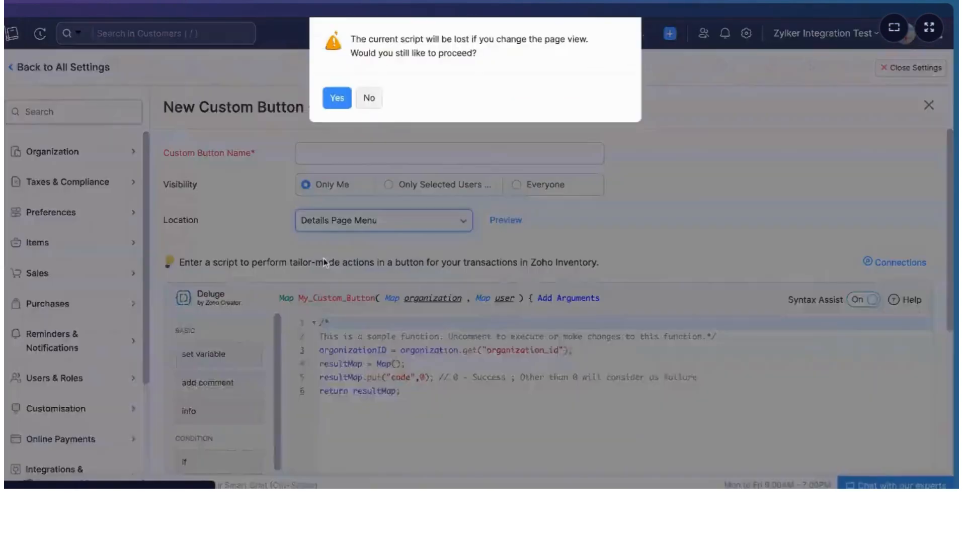
left_click(337, 97)
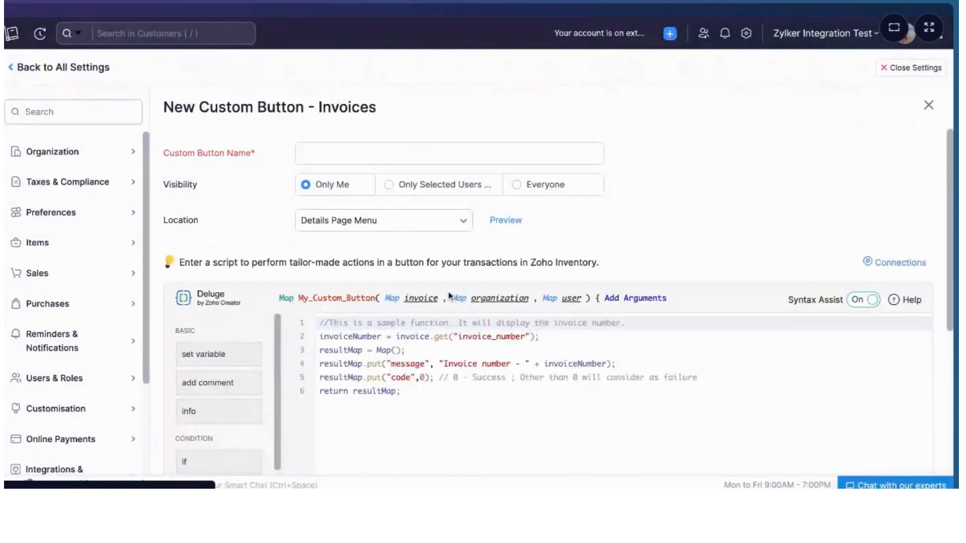
Inspect the sample data of the invoice argument in the function signature
left_click(427, 301)
scroll(508, 352, "down", 15)
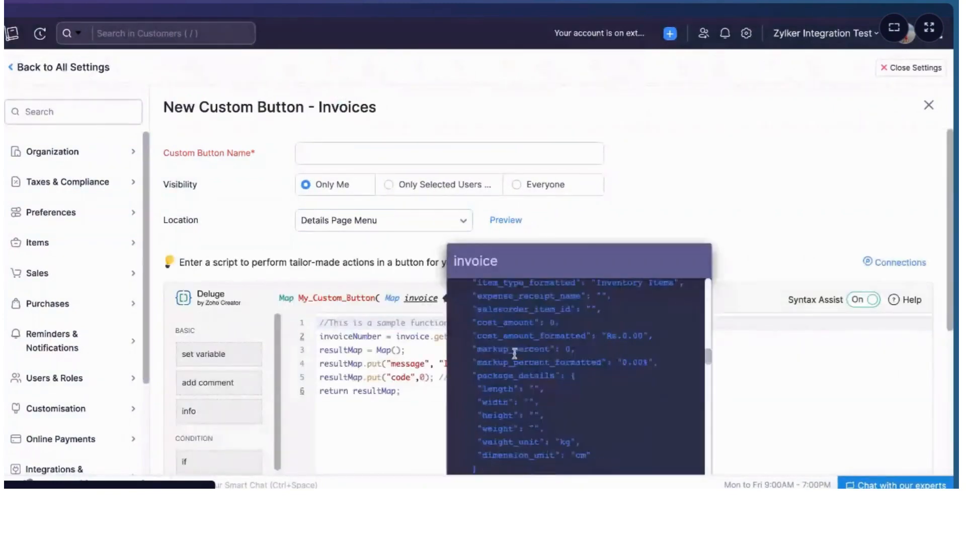
left_click(691, 185)
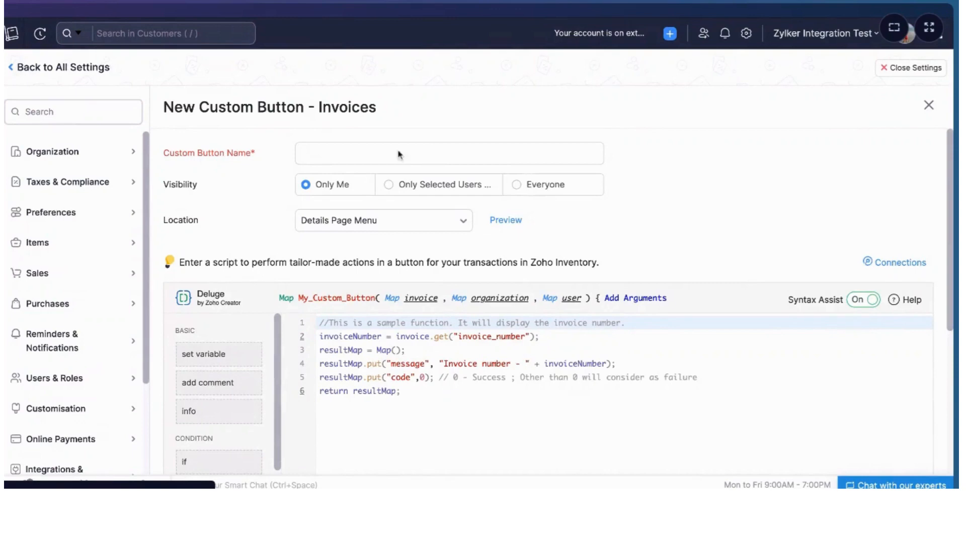
Set the location to List Page - Bulk Action Menu and preview the button placement
left_click(388, 224)
left_click(357, 297)
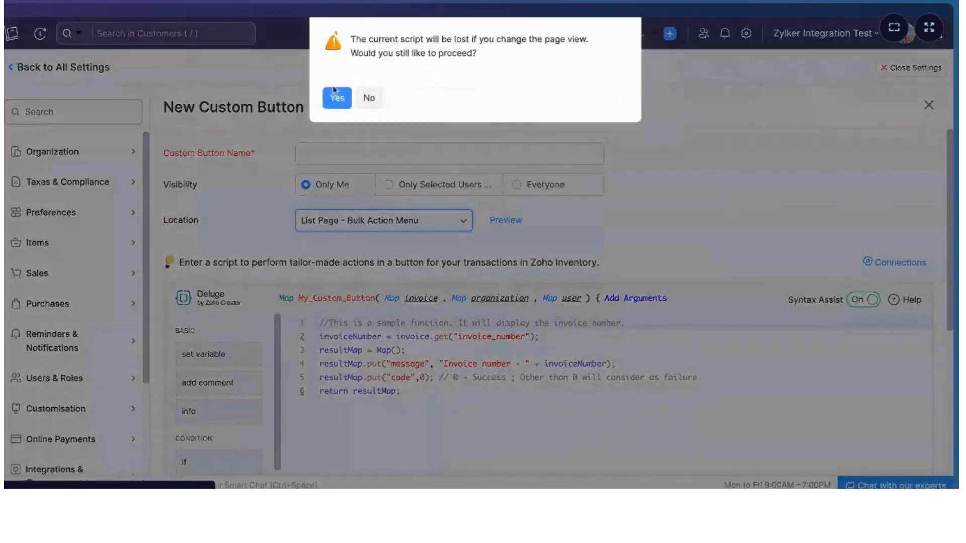
left_click(336, 96)
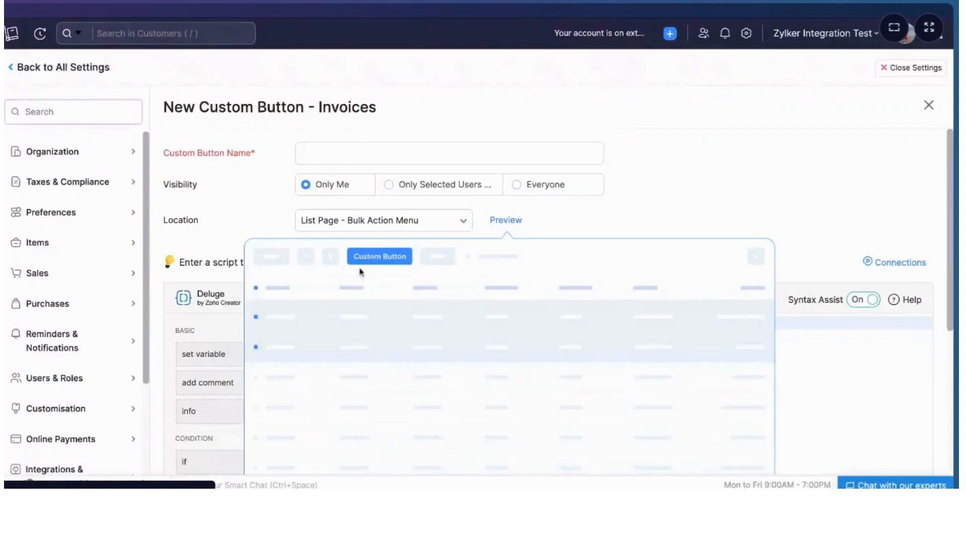
left_click(625, 215)
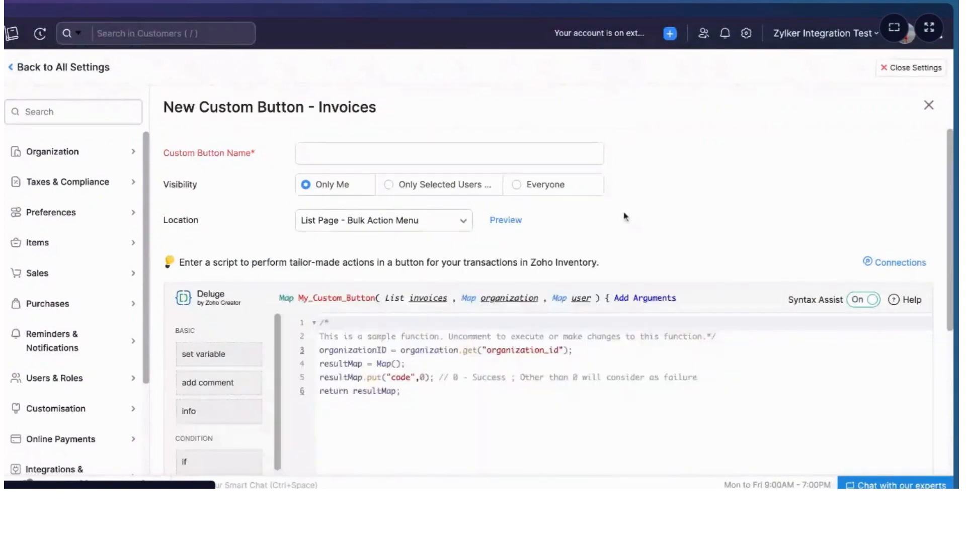
Close the new button form and reopen the Apply Discount custom button
left_click(929, 106)
left_click(416, 114)
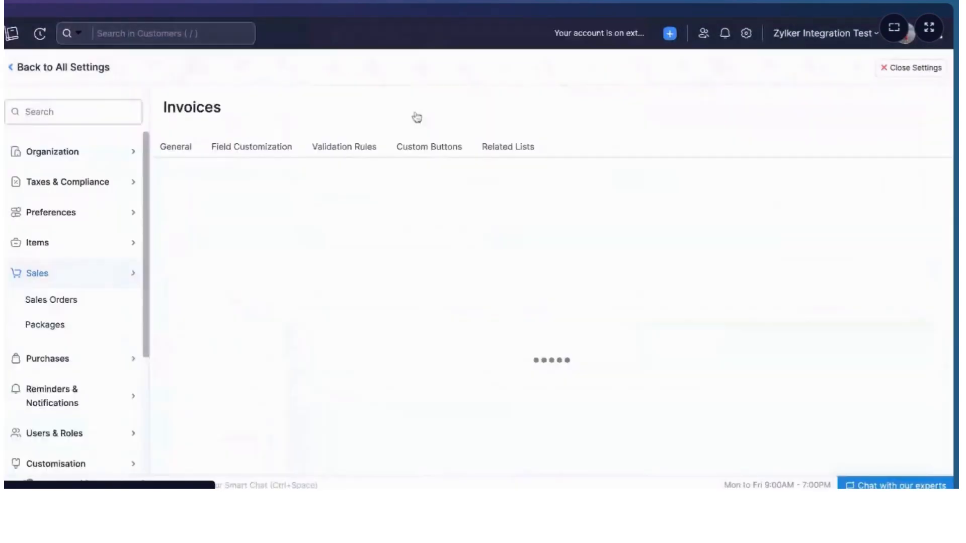
left_click(209, 232)
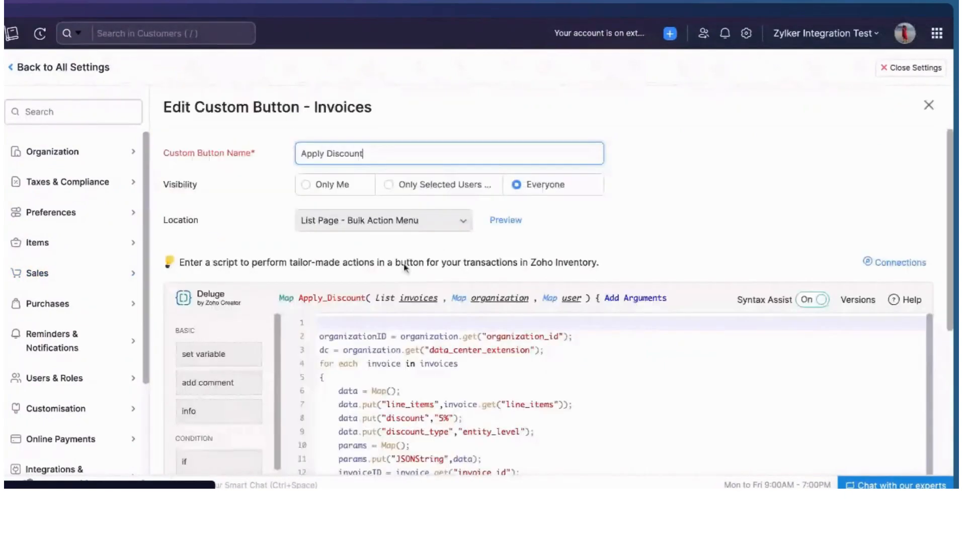
Review the Apply Discount script and the sample data of the invoices argument
scroll(538, 252, "down", 4)
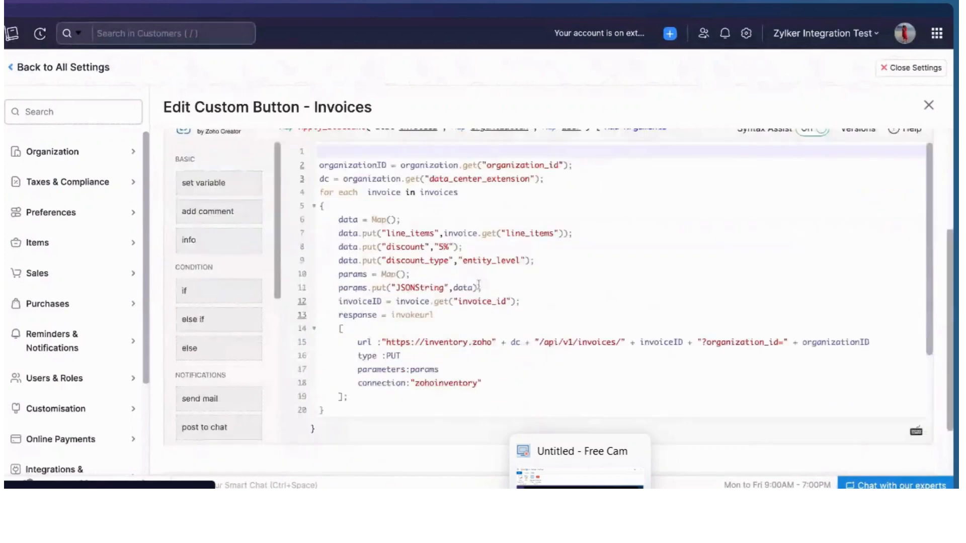
left_click(579, 478)
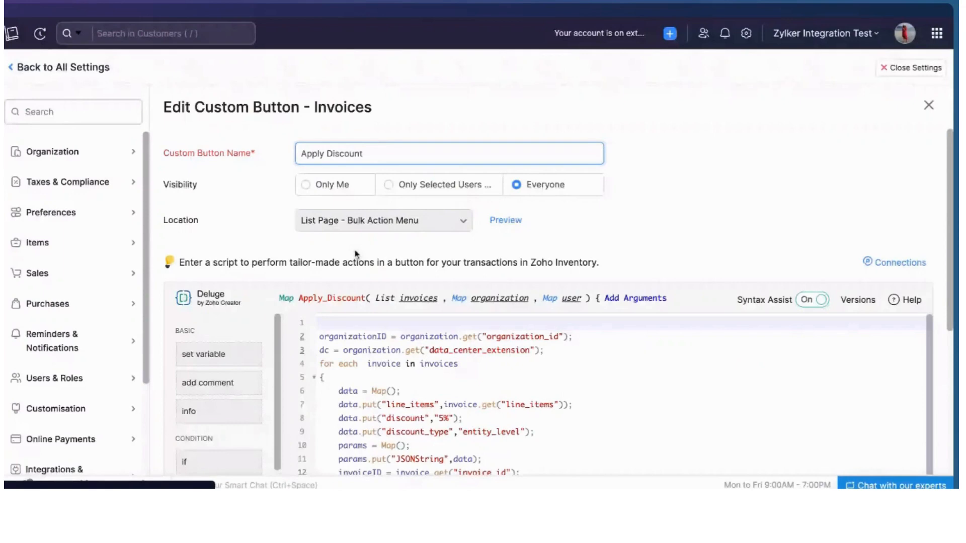
scroll(356, 254, "down", 1)
mouse_move(427, 267)
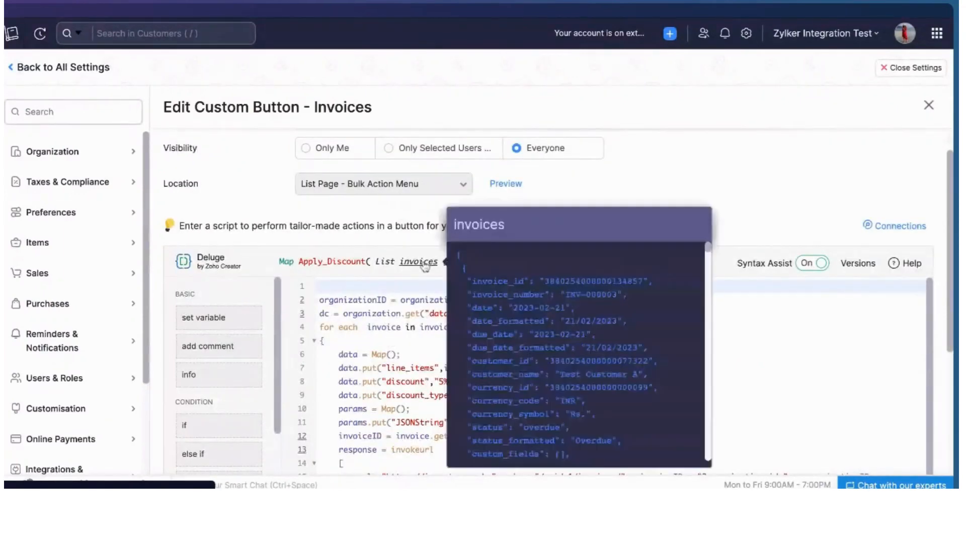
scroll(567, 348, "down", 10)
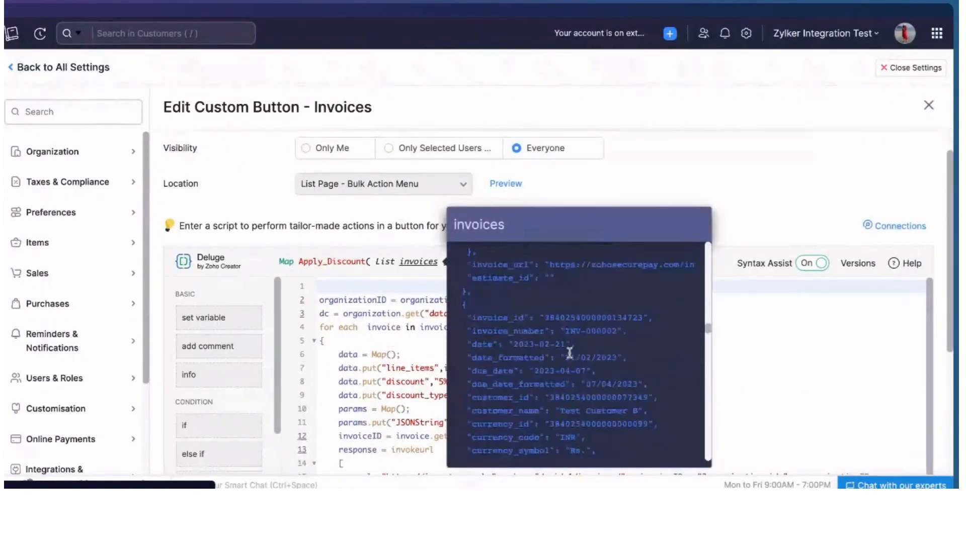
scroll(569, 353, "down", 3)
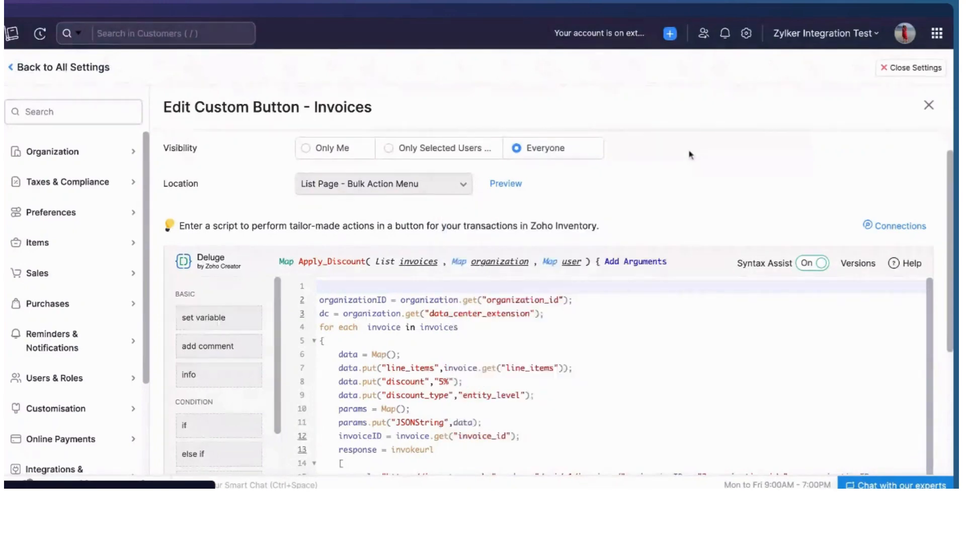
scroll(689, 155, "down", 3)
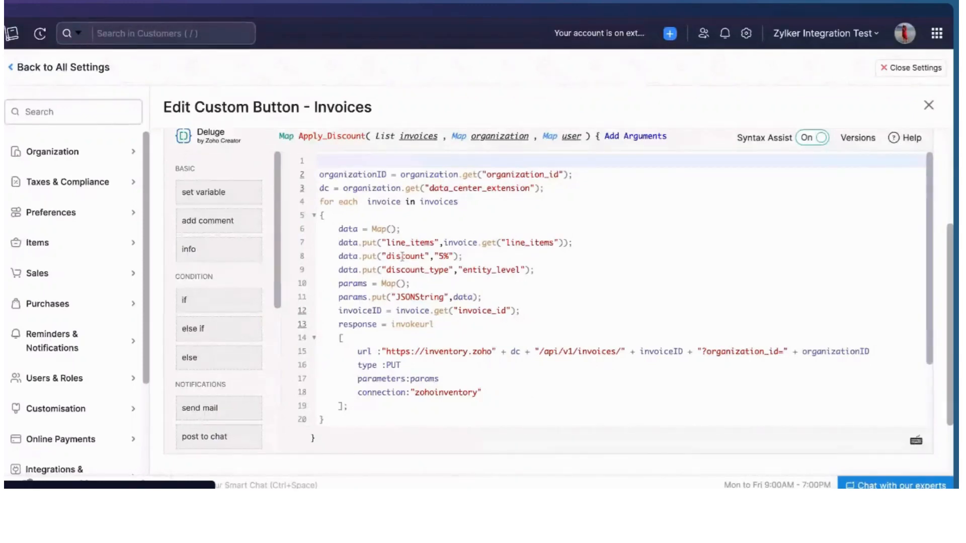
Highlight the zohoinventory connection name in the script and close the edit form without saving
left_click(395, 367)
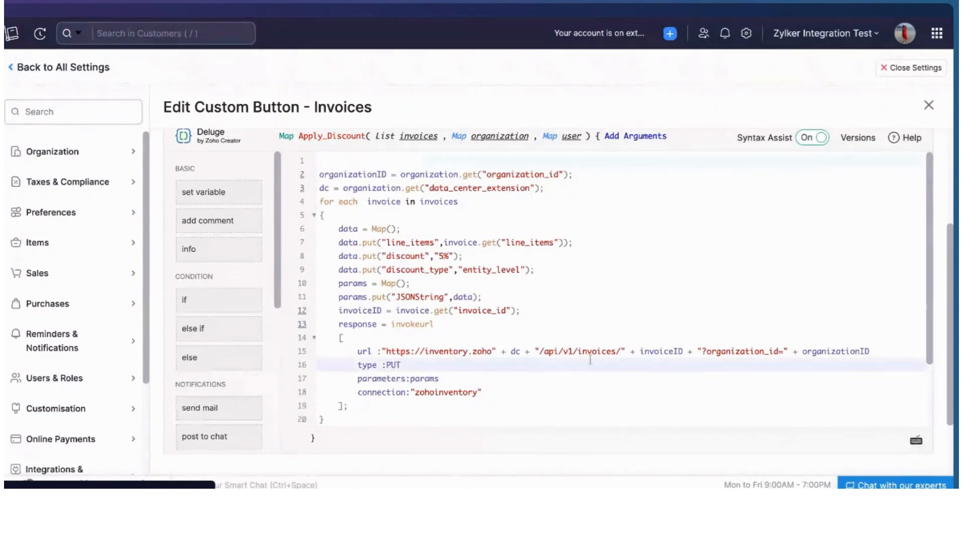
double_click(452, 393)
scroll(452, 393, "down", 3)
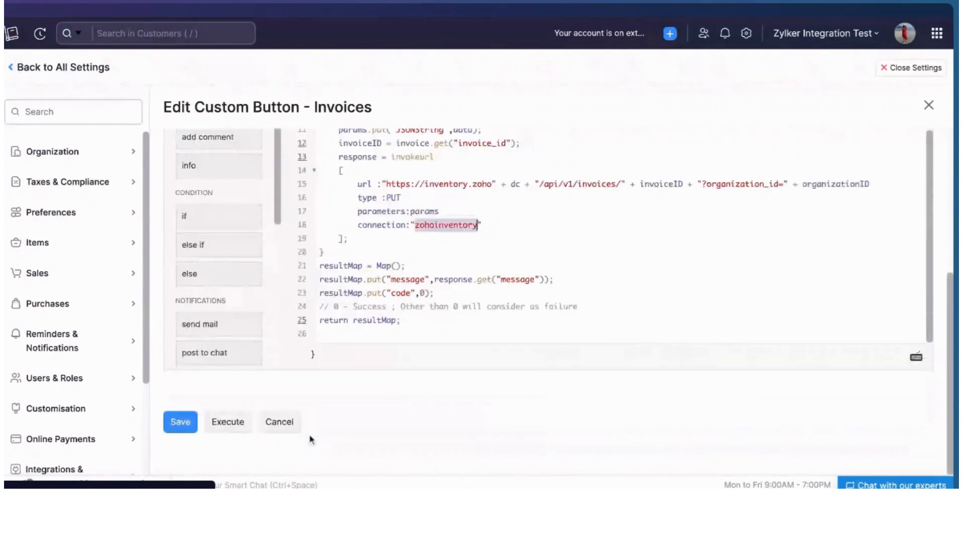
left_click(284, 423)
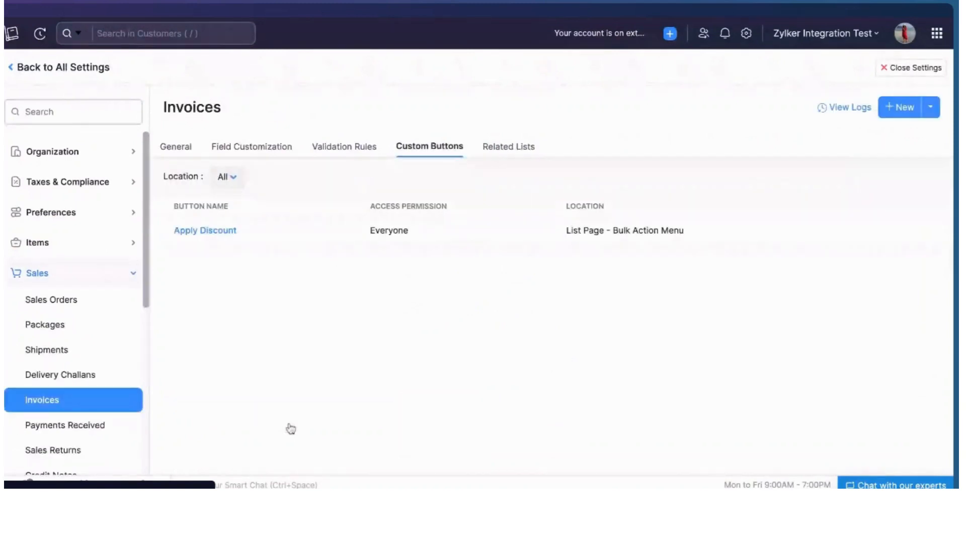
Expand the Developer Space section of the settings sidebar
scroll(101, 403, "down", 6)
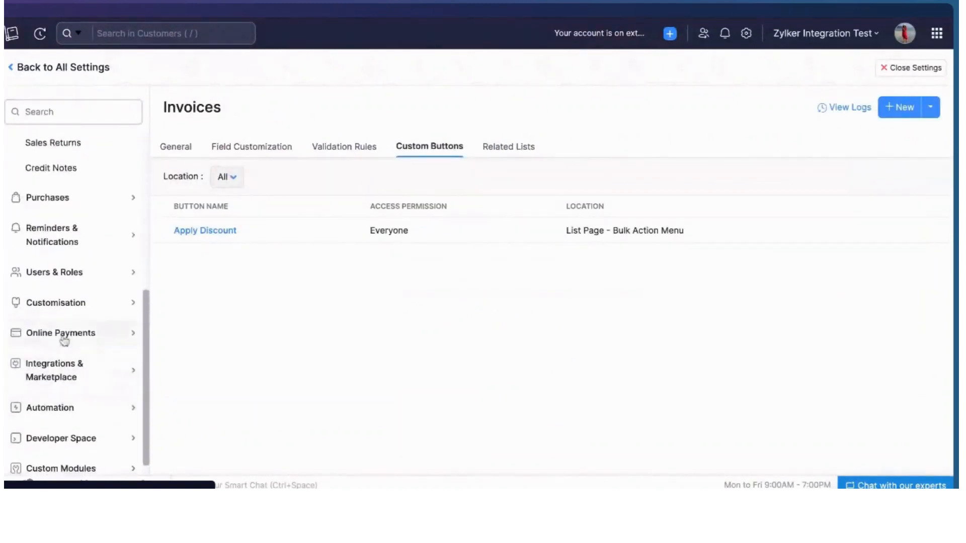
left_click(102, 422)
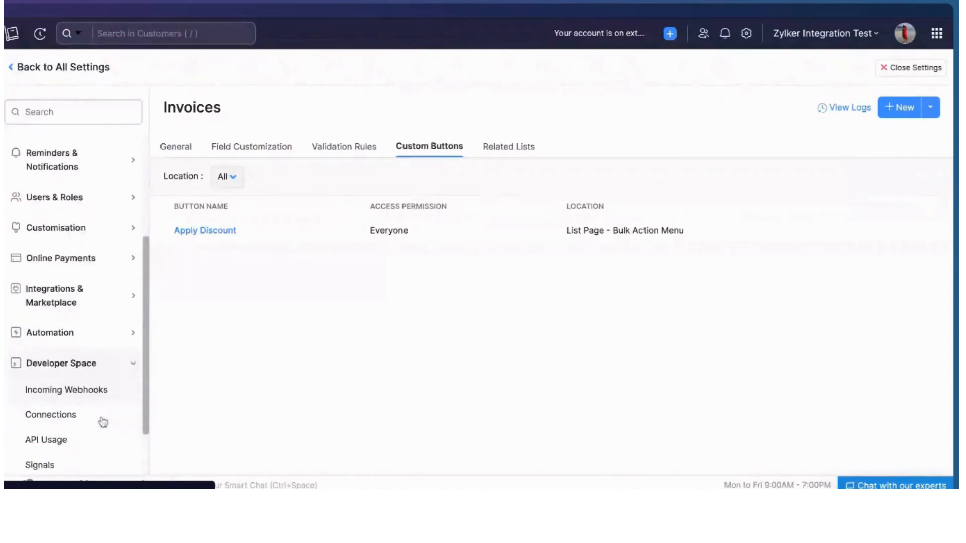
scroll(102, 422, "down", 2)
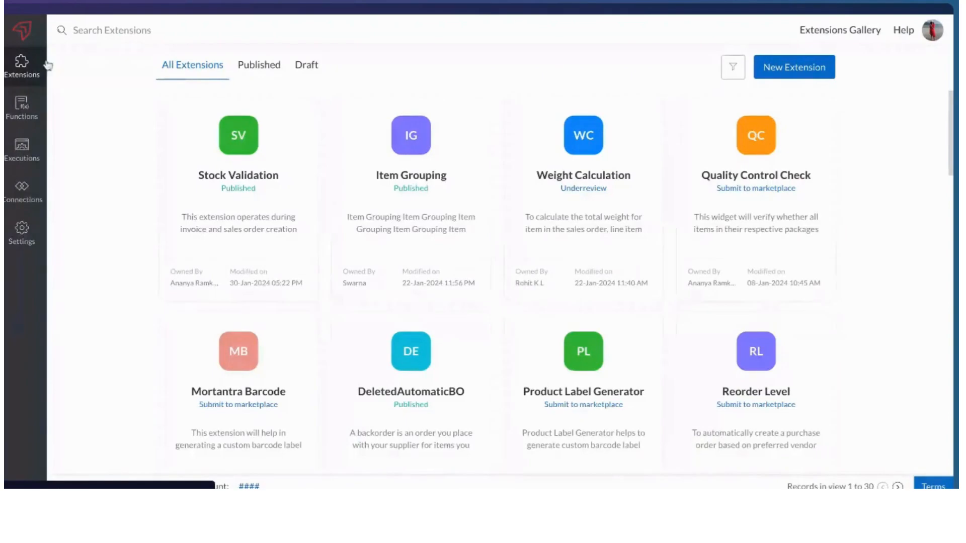
Browse the developer console's Settings and Functions sections and return to the extensions list
left_click(41, 78)
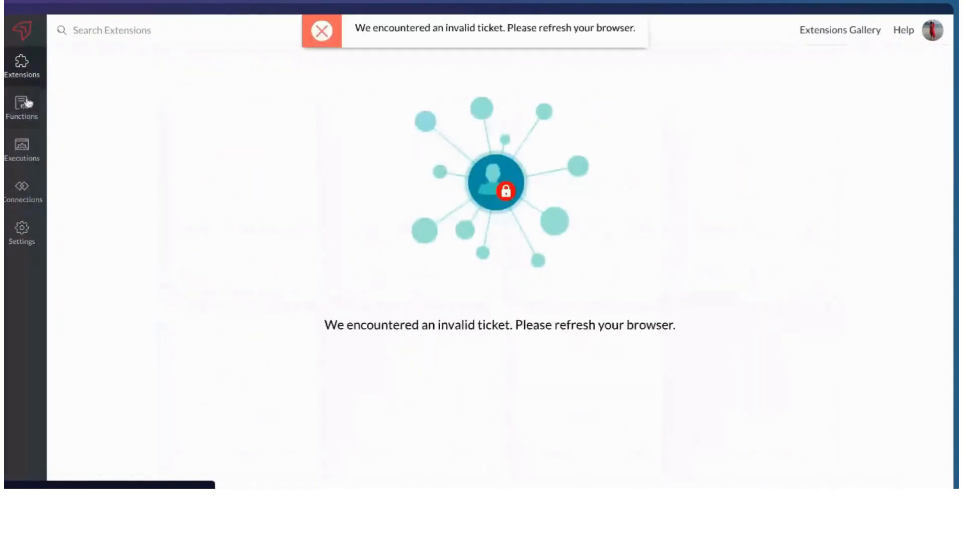
left_click(321, 31)
left_click(27, 235)
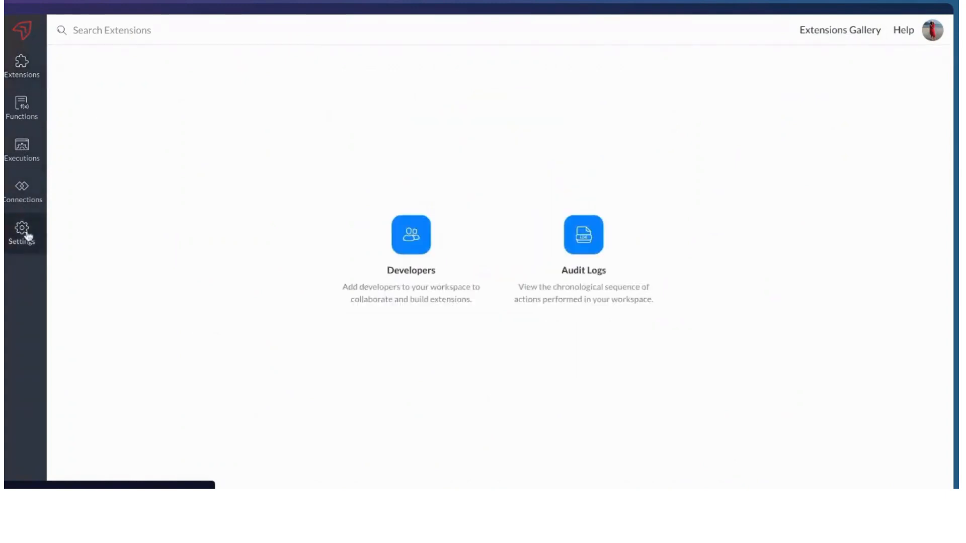
left_click(25, 112)
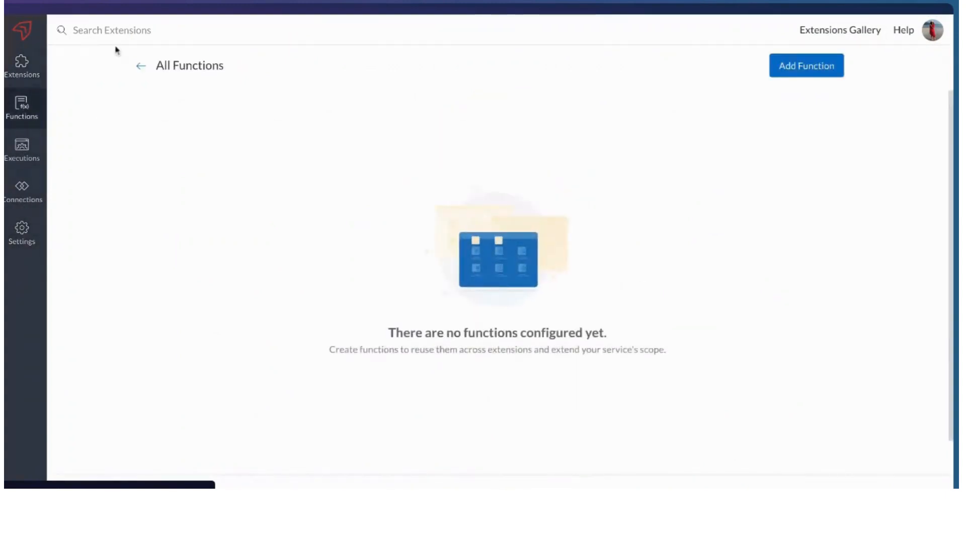
left_click(140, 66)
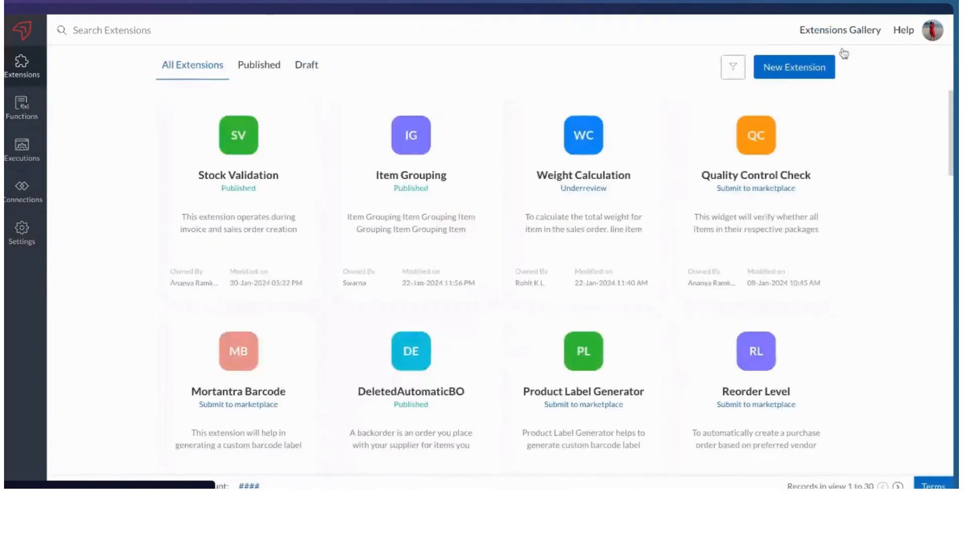
left_click(805, 67)
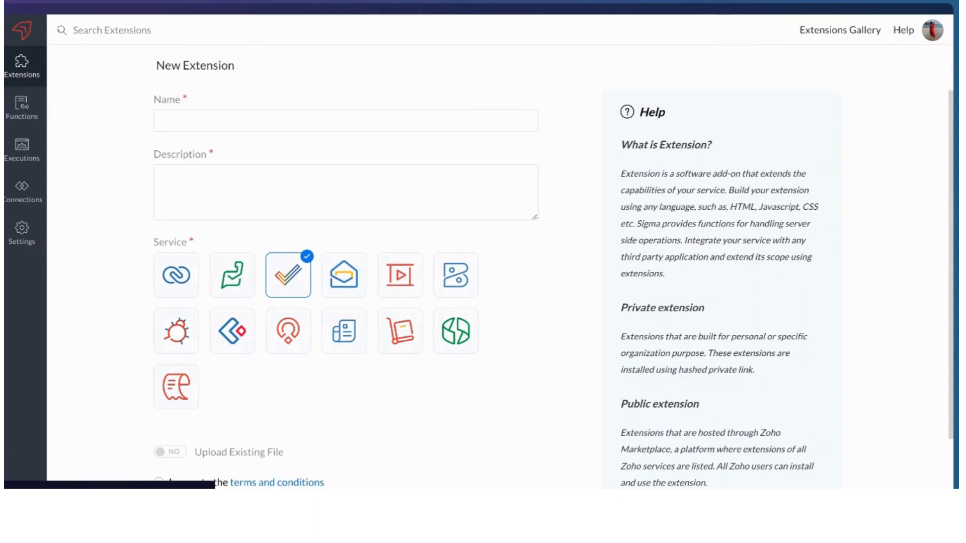
scroll(336, 301, "down", 2)
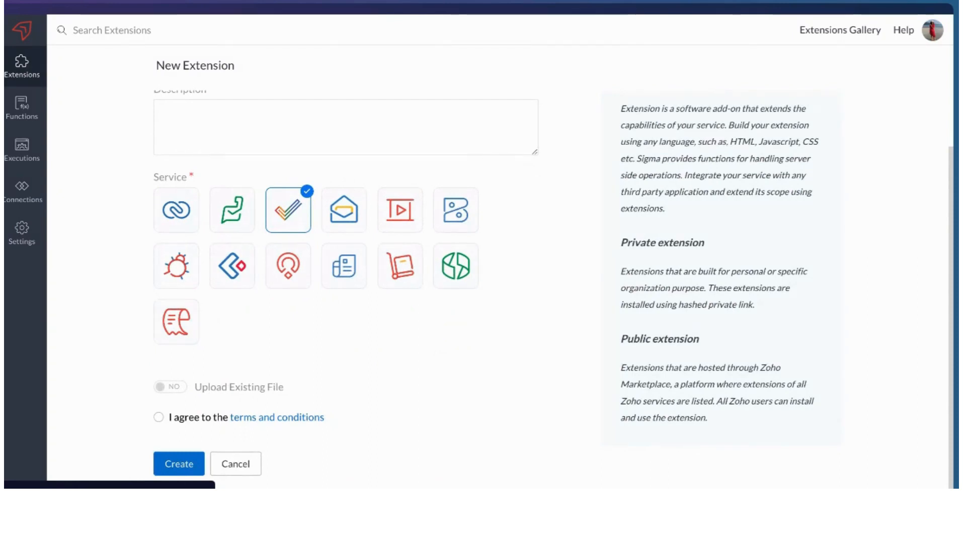
left_click(246, 464)
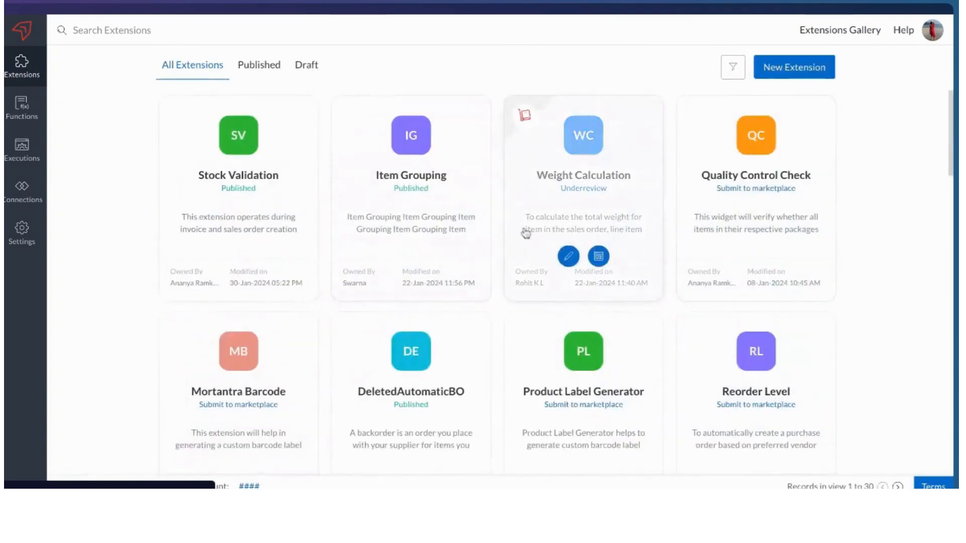
Open the Stock Validation extension for editing and go to its Build stage
mouse_move(192, 281)
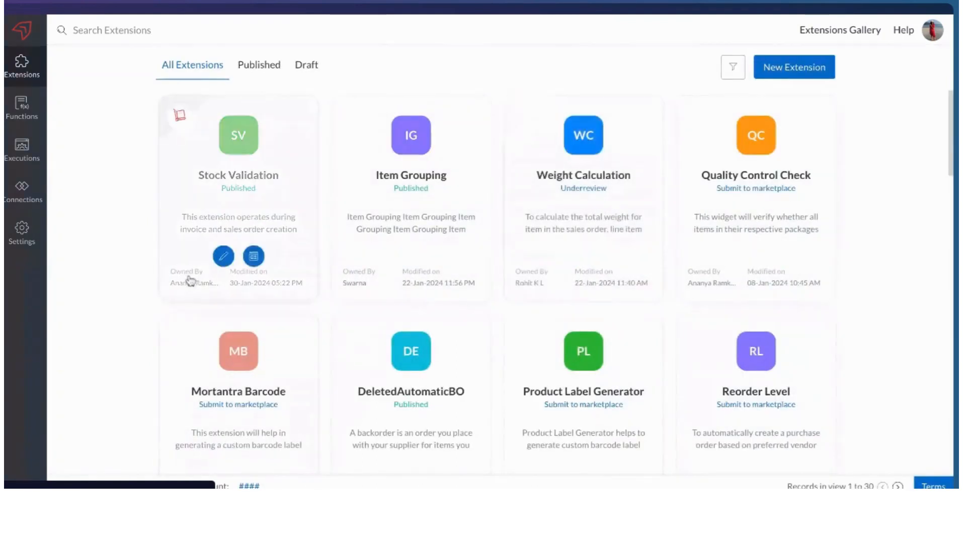
left_click(224, 257)
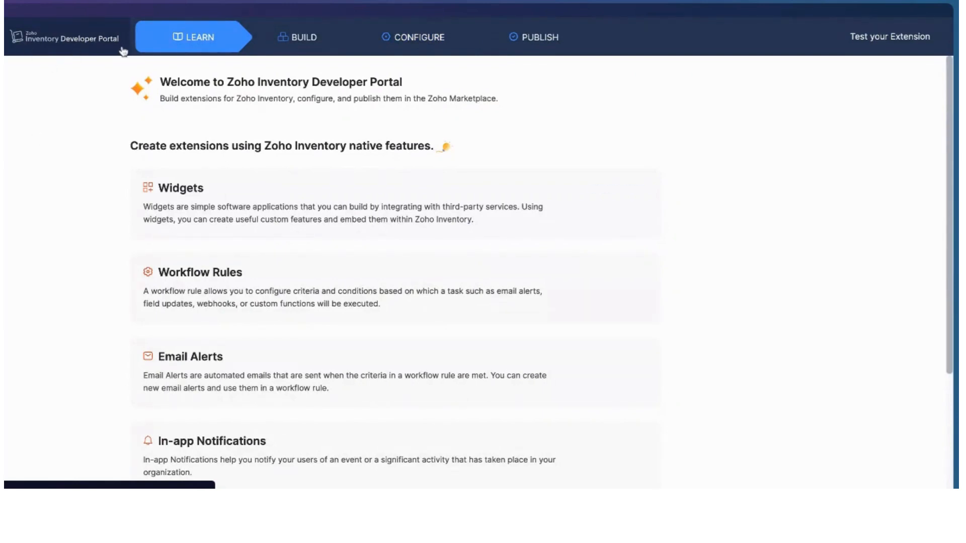
mouse_move(330, 207)
left_click(300, 50)
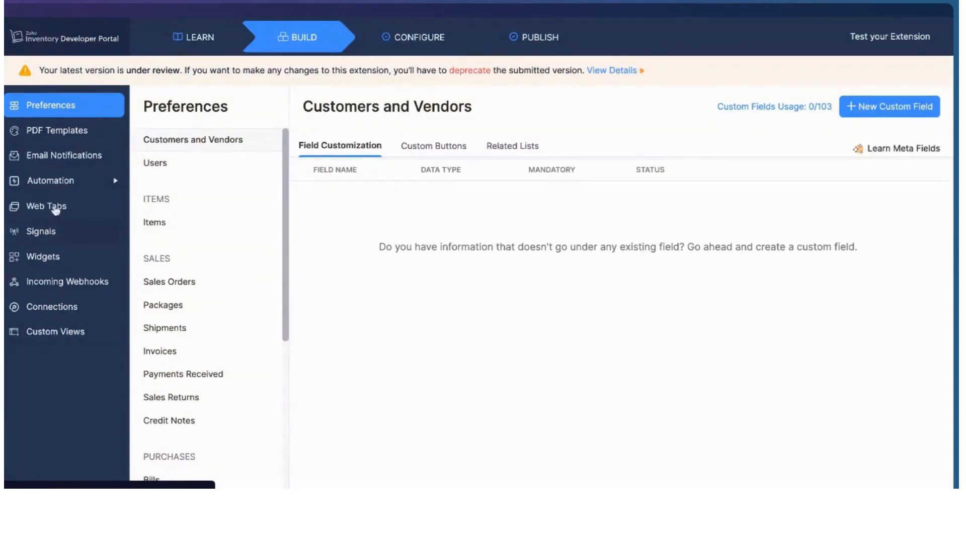
Browse the Automation, Email Notifications and PDF Templates sections of the extension's build area
left_click(76, 185)
left_click(90, 231)
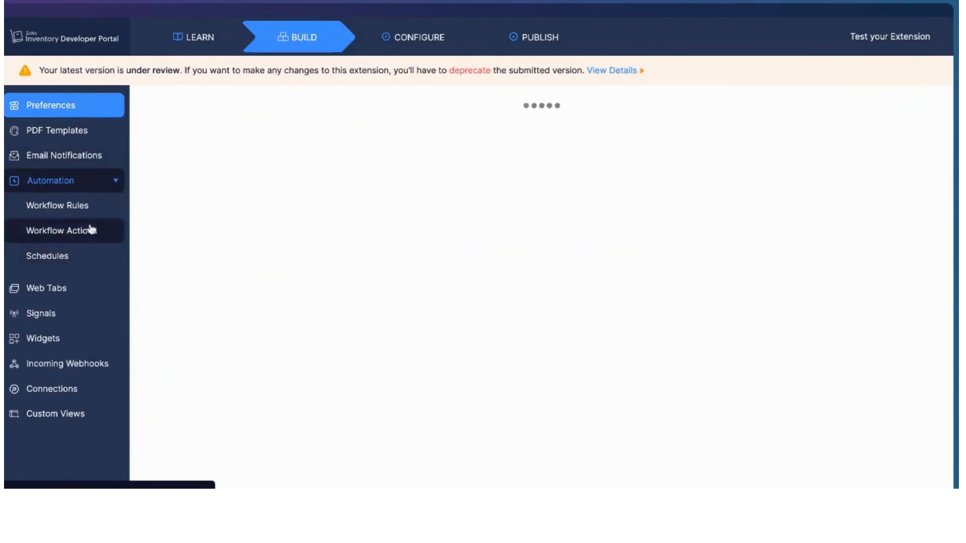
left_click(64, 205)
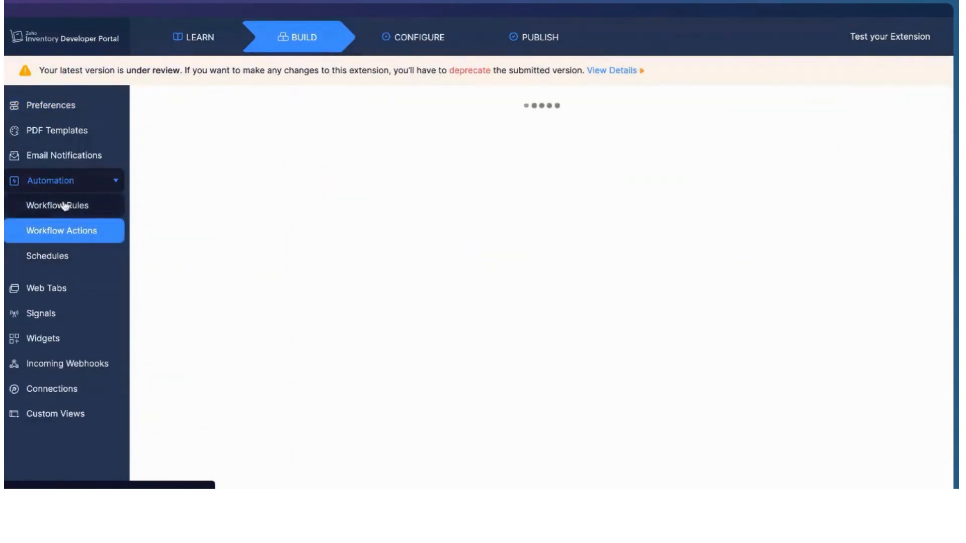
left_click(66, 156)
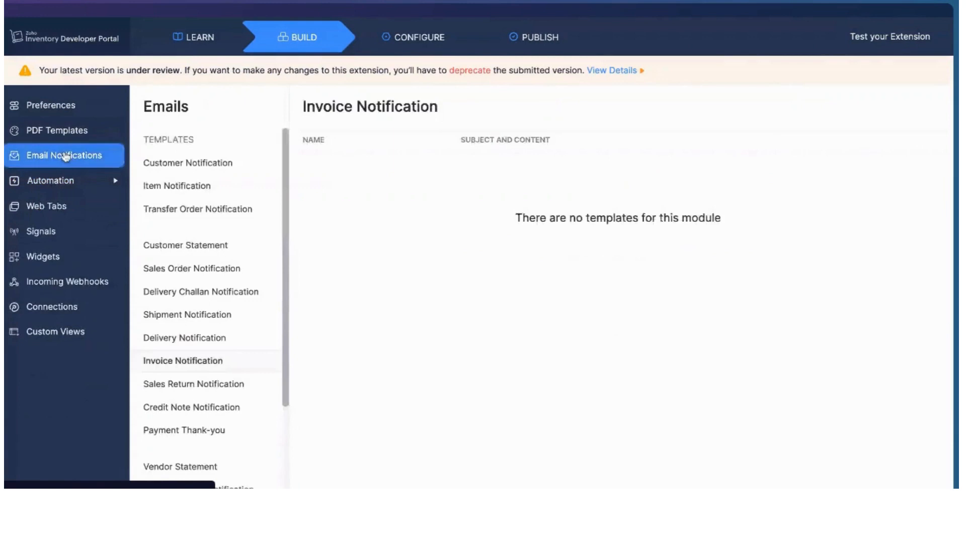
left_click(72, 132)
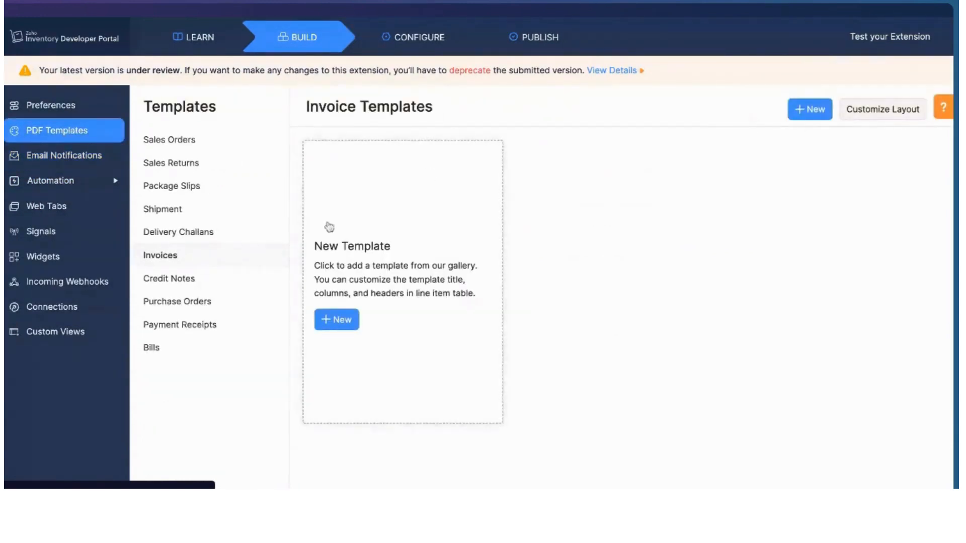
left_click(69, 104)
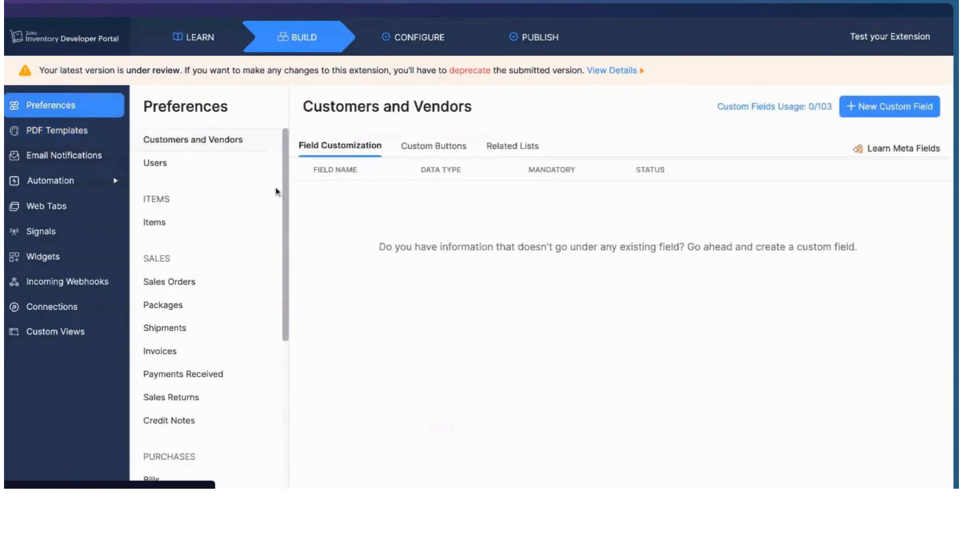
Browse the Web Tabs, Signals, Widgets, Incoming Webhooks and Connections sections of the build area
left_click(65, 210)
left_click(60, 240)
left_click(64, 258)
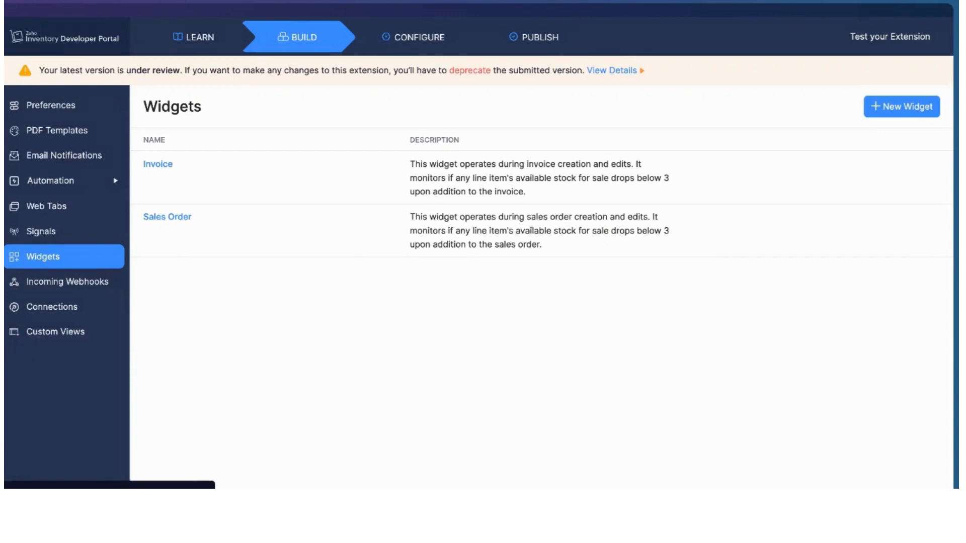
left_click(60, 308)
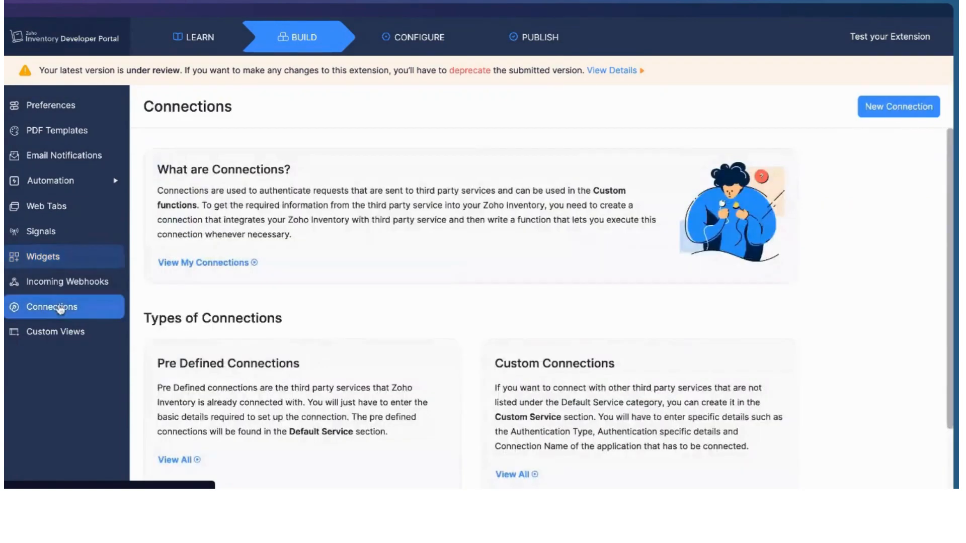
left_click(83, 286)
left_click(71, 308)
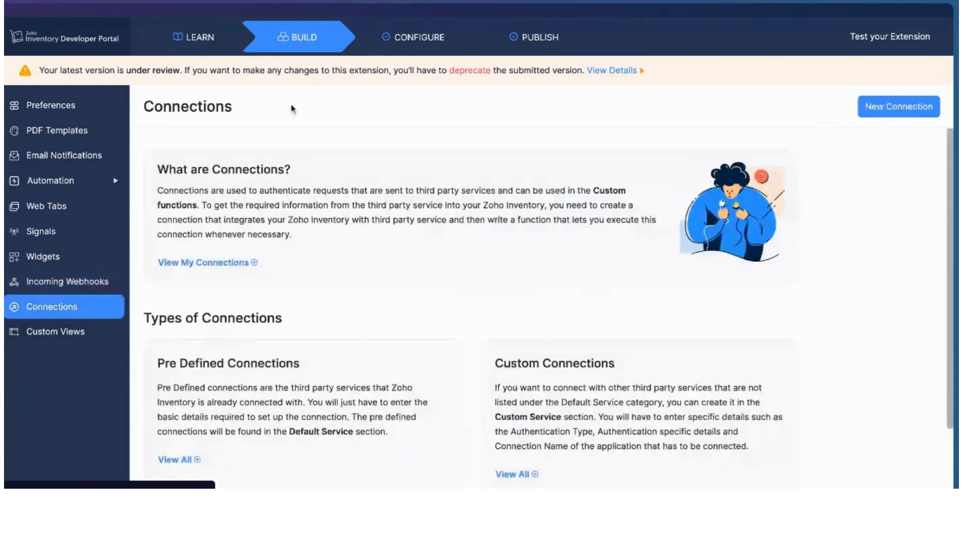
Open the Publish stage and review the extension's status and version history
left_click(537, 36)
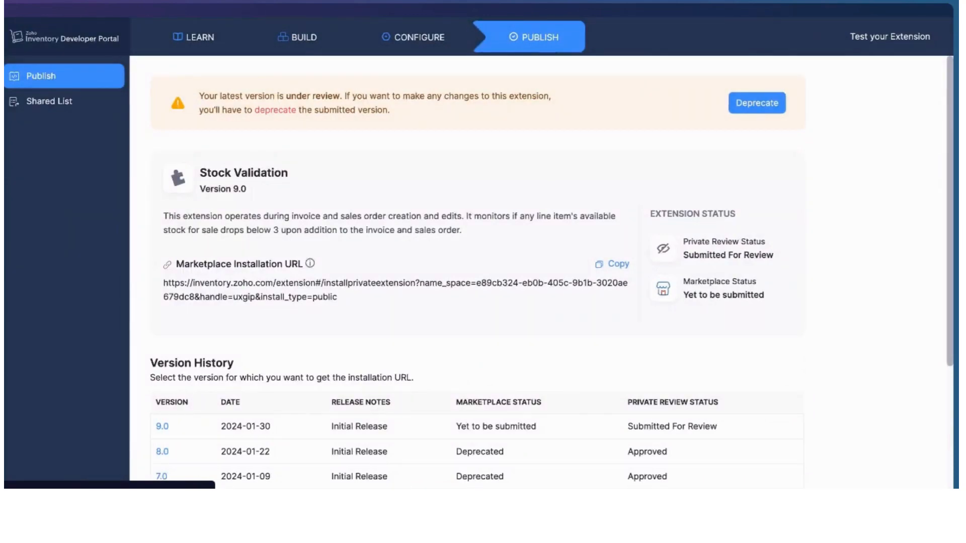
scroll(551, 287, "down", 1)
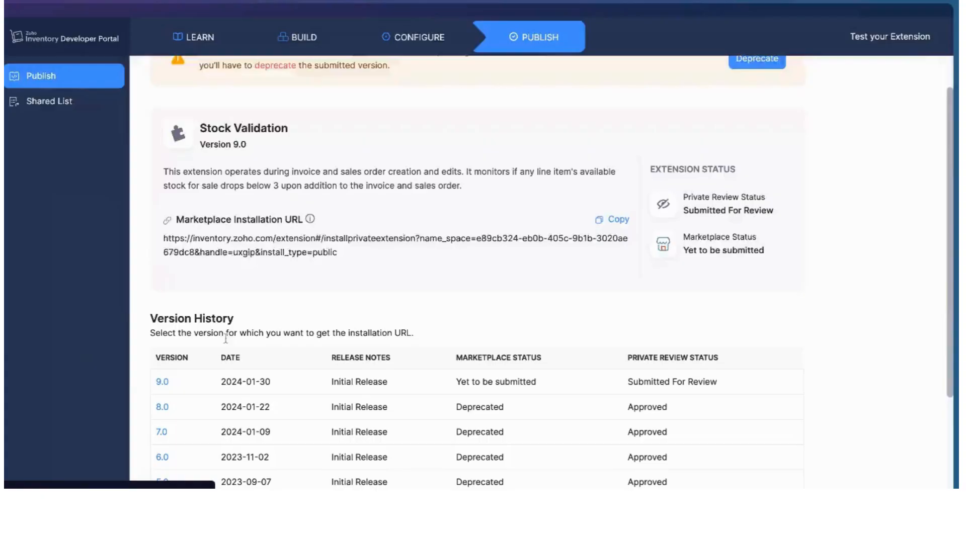
scroll(453, 194, "up", 2)
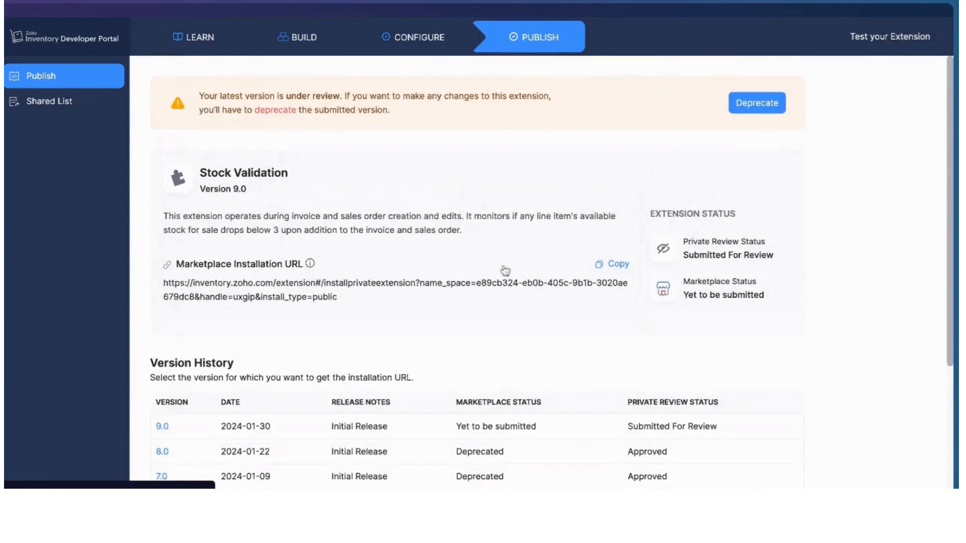
key("alt+Tab")
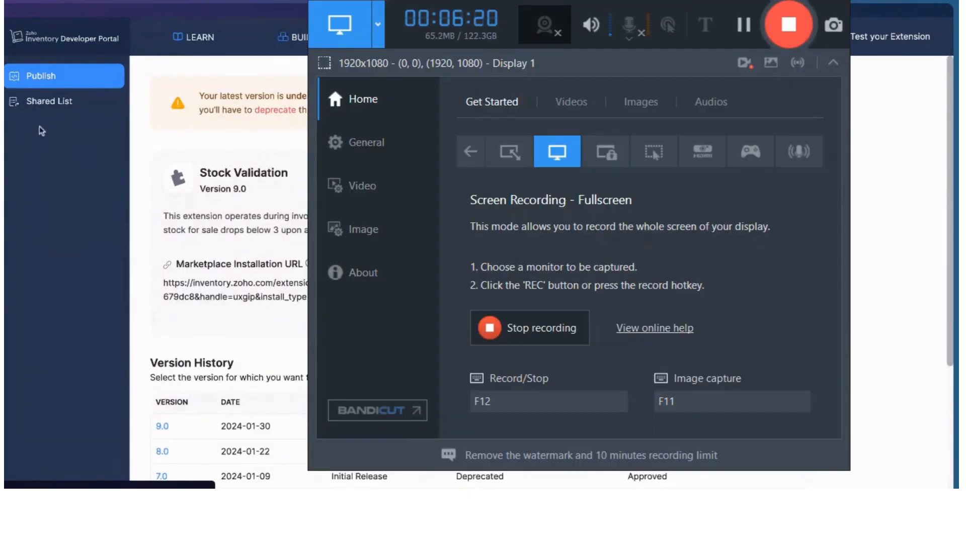